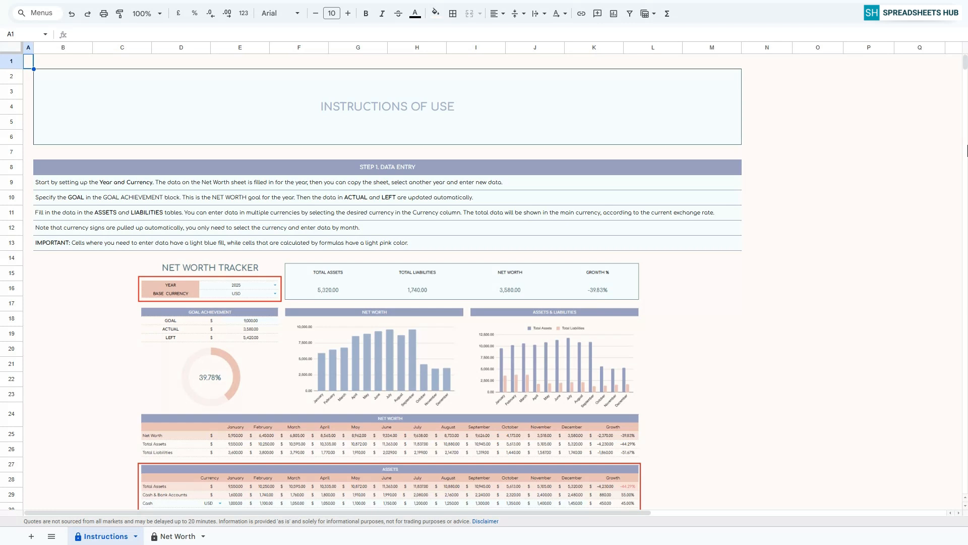
Review the data entry and net worth data view instructions on the Instructions sheet.
click(377, 170)
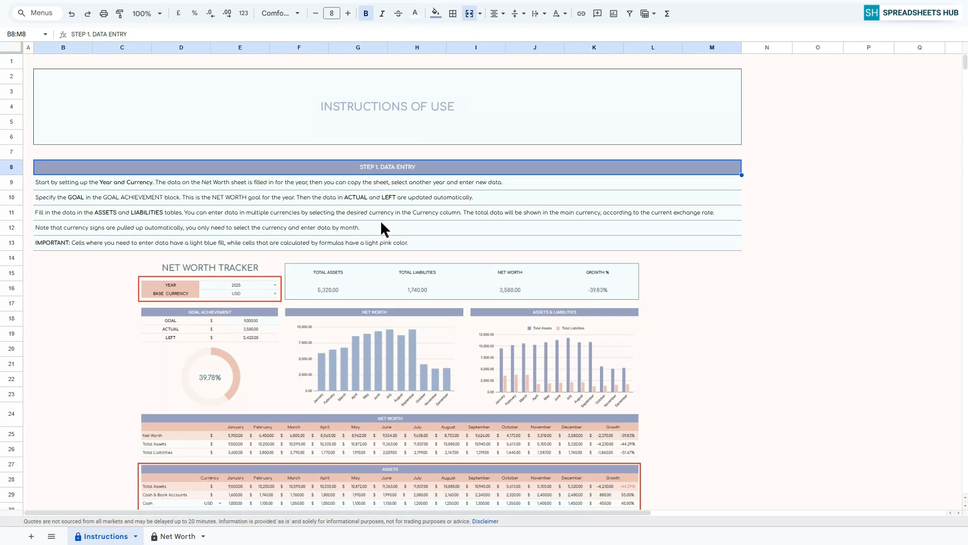
scroll(381, 222, down, 7)
scroll(373, 227, down, 1)
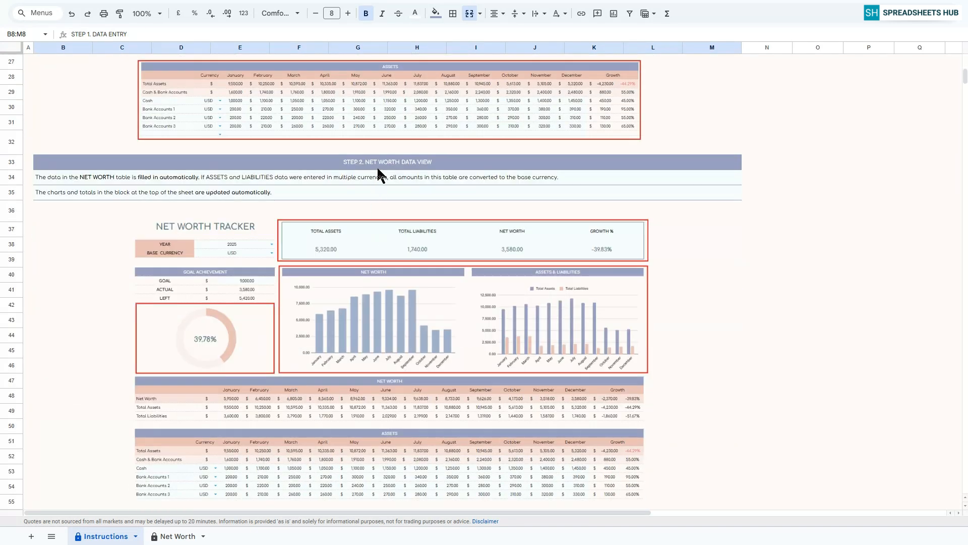
click(377, 166)
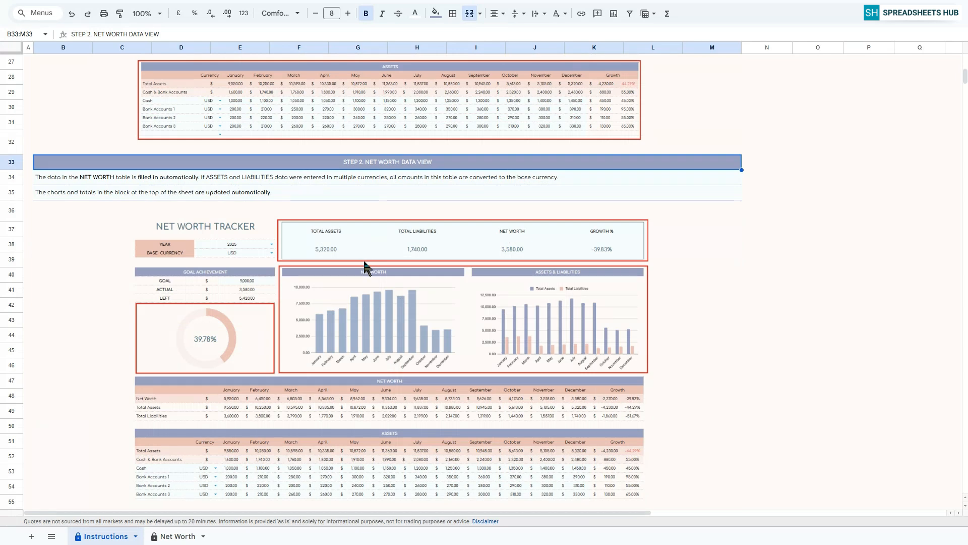
On the Net Worth sheet, set the year to 2025 and the base currency to USD.
click(179, 537)
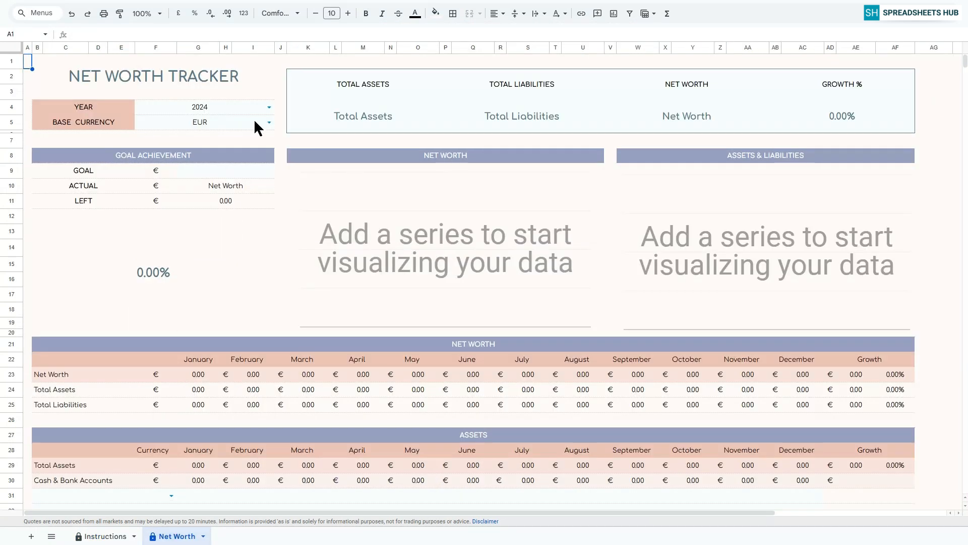
click(269, 107)
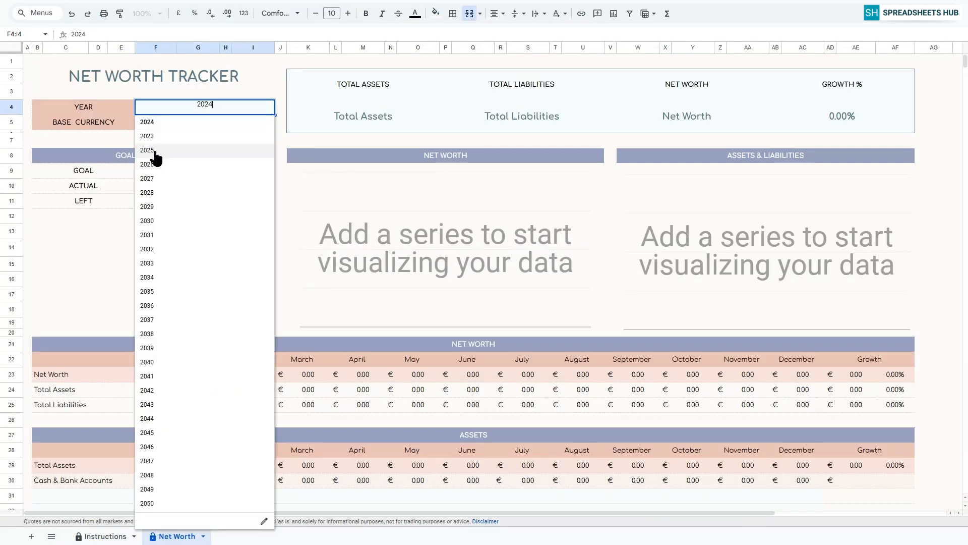
click(175, 144)
click(270, 123)
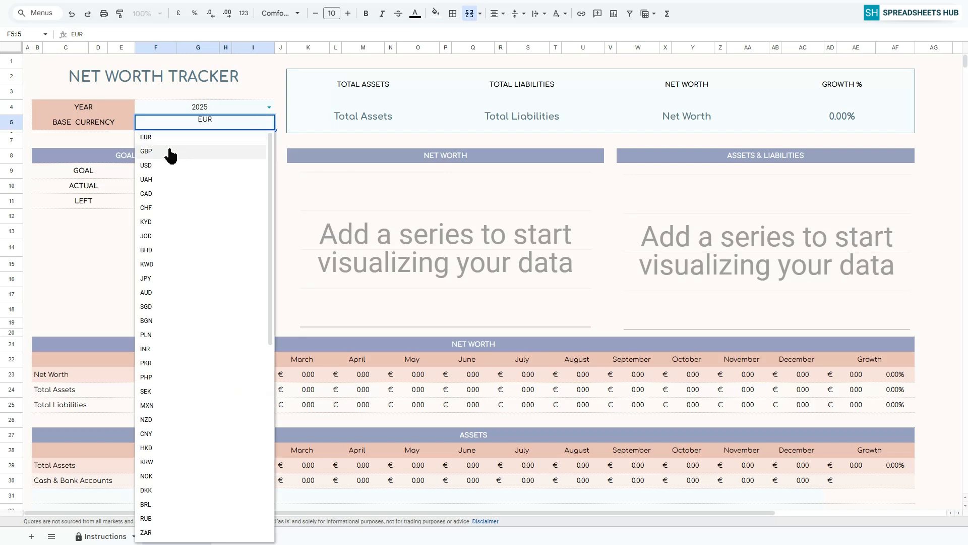
click(160, 171)
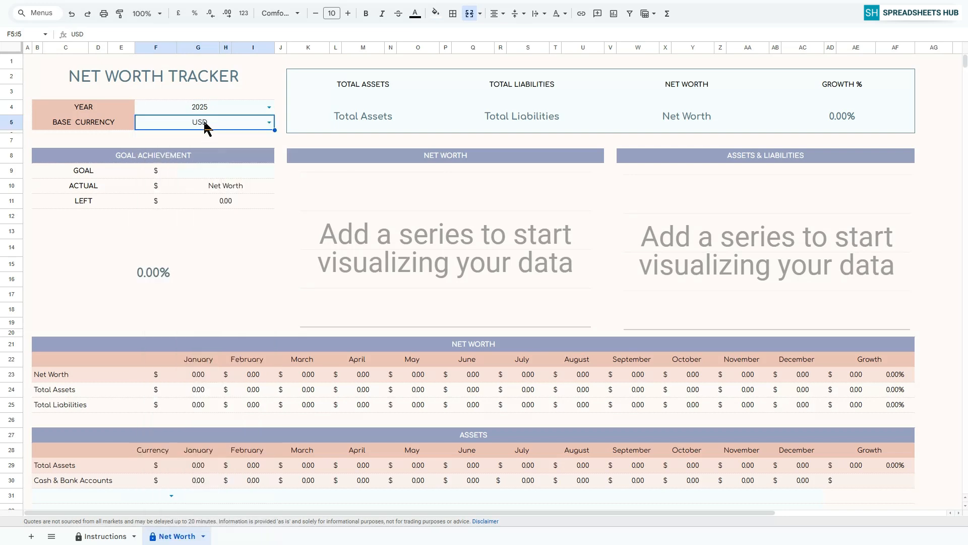
Enter 10,000 as the net worth goal in the goal achievement block.
click(207, 170)
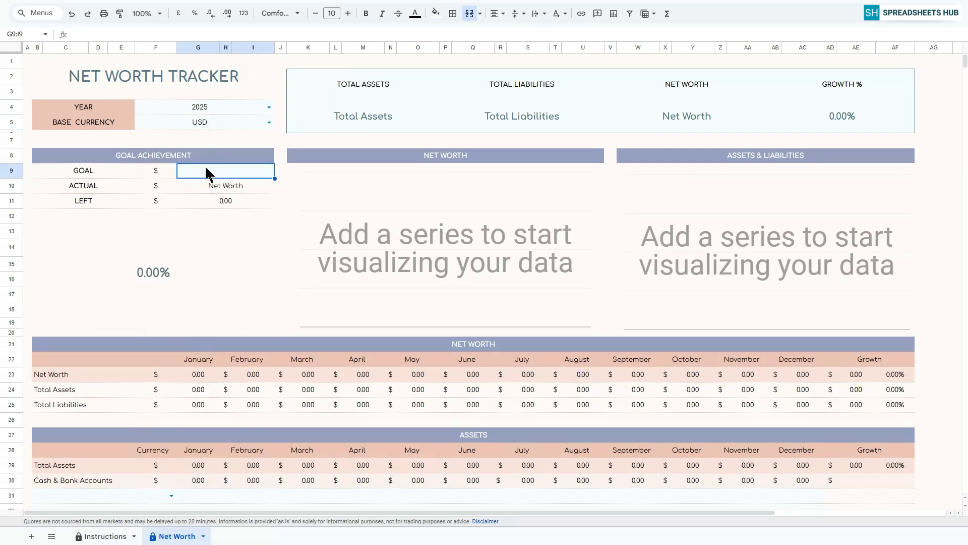
text(1)
text(0,00000)
key(Return)
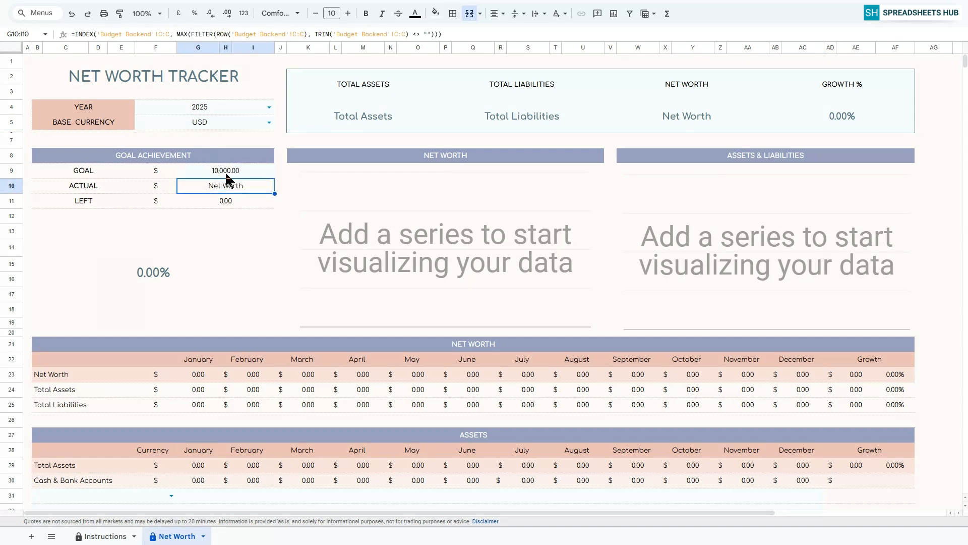
click(225, 171)
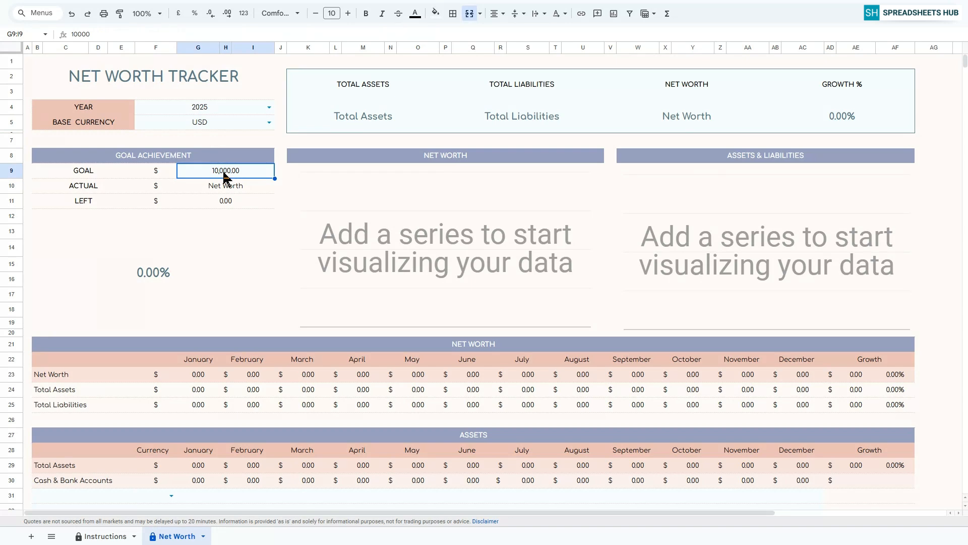
Examine the Assets table and the category sections it is divided into.
scroll(653, 277, down, 4)
scroll(653, 283, up, 1)
click(470, 305)
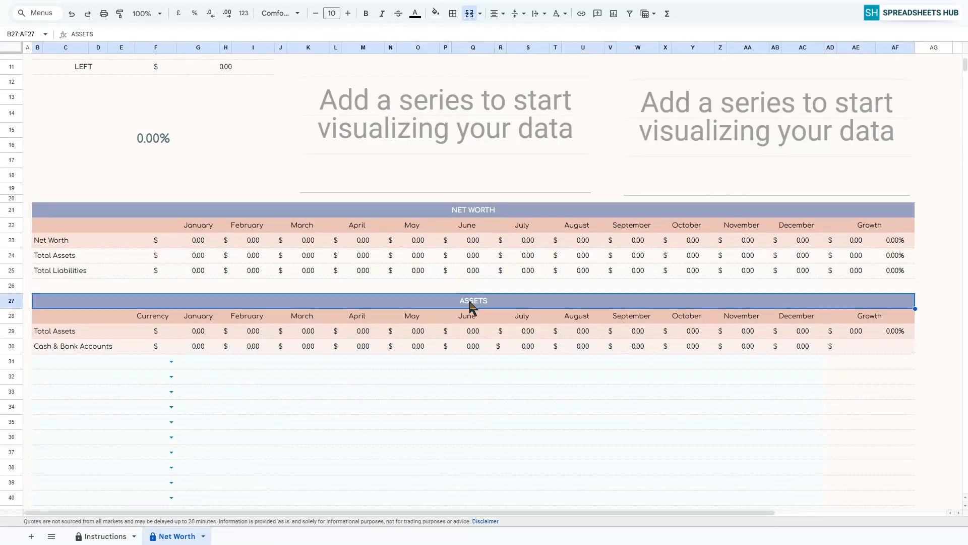
key(ctrl+b)
scroll(353, 302, down, 2)
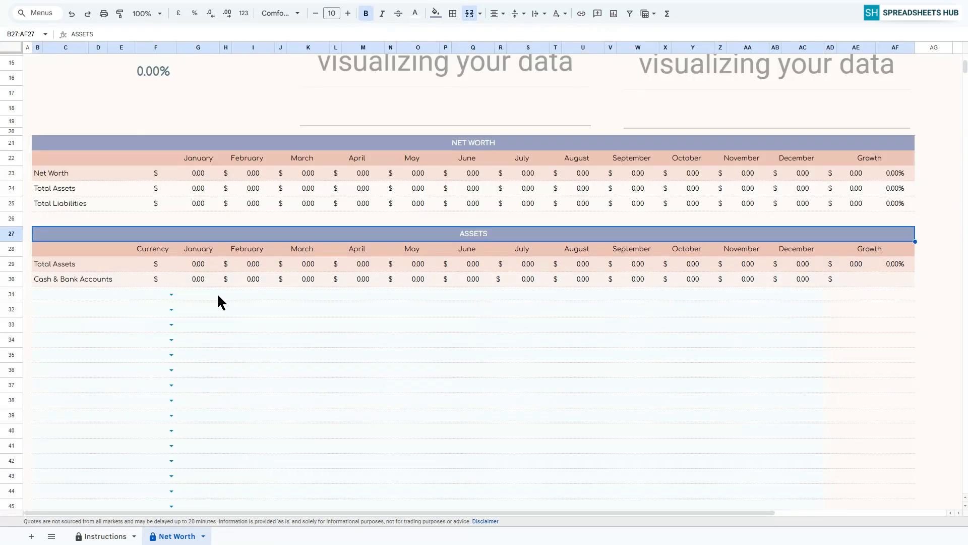
scroll(101, 278, down, 12)
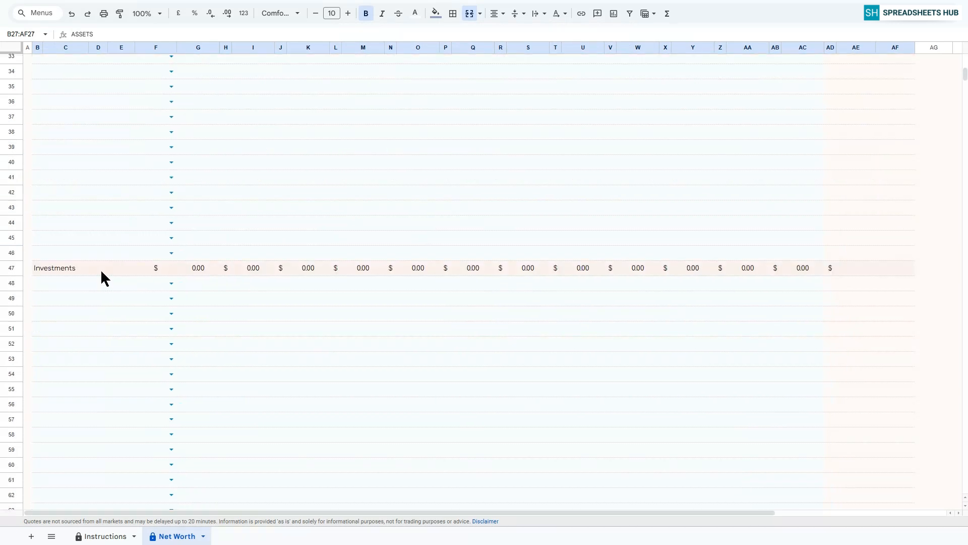
scroll(375, 289, up, 12)
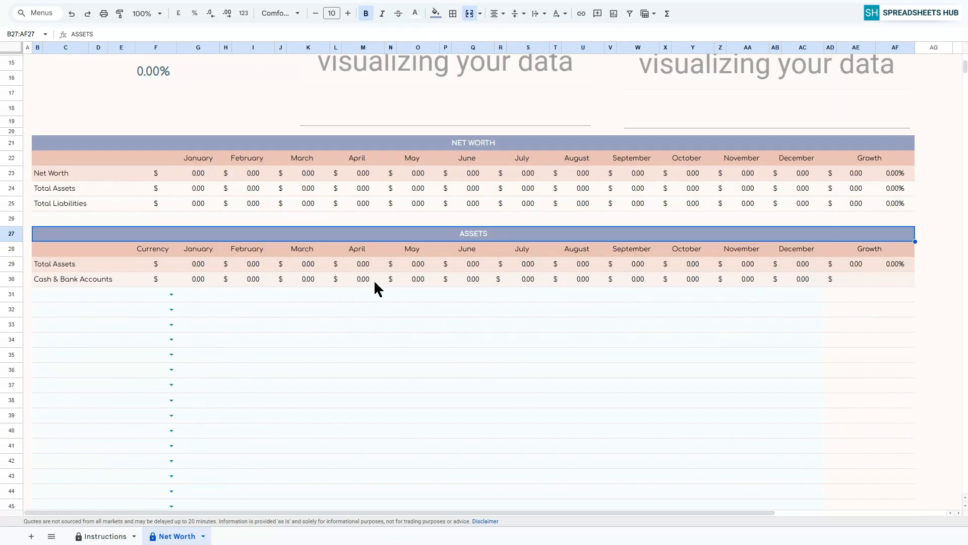
List Cash, Bank Account 1 and Bank Account 2 under Cash & Bank Accounts, with USD as each one's currency.
click(105, 291)
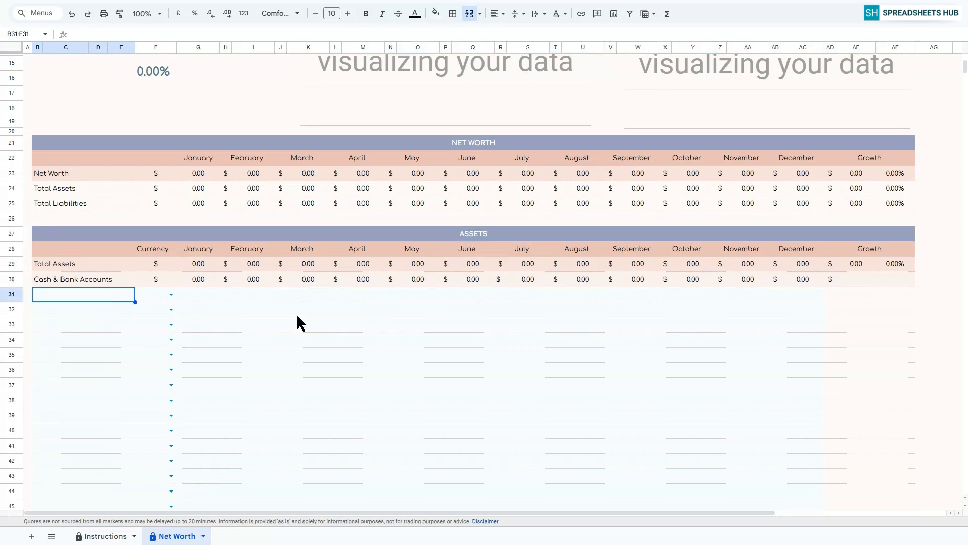
text(Cash)
key(Return)
text(Bank Ac)
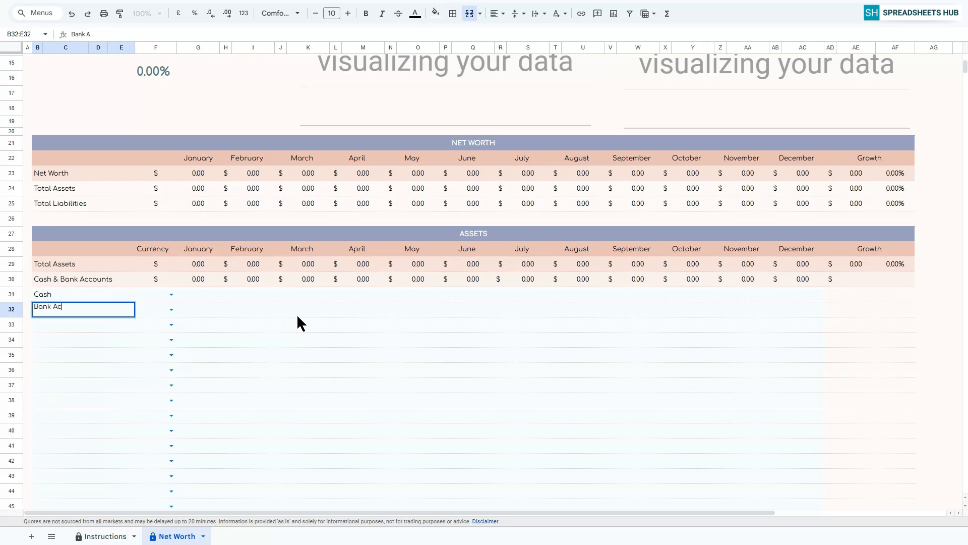
text(count 1)
key(Return)
text(Ban)
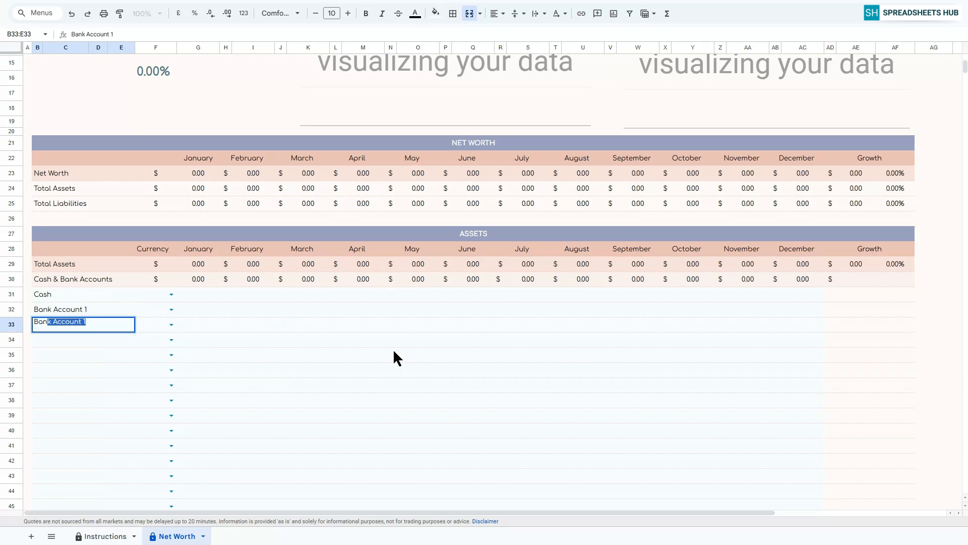
text(k Account 2)
key(Return)
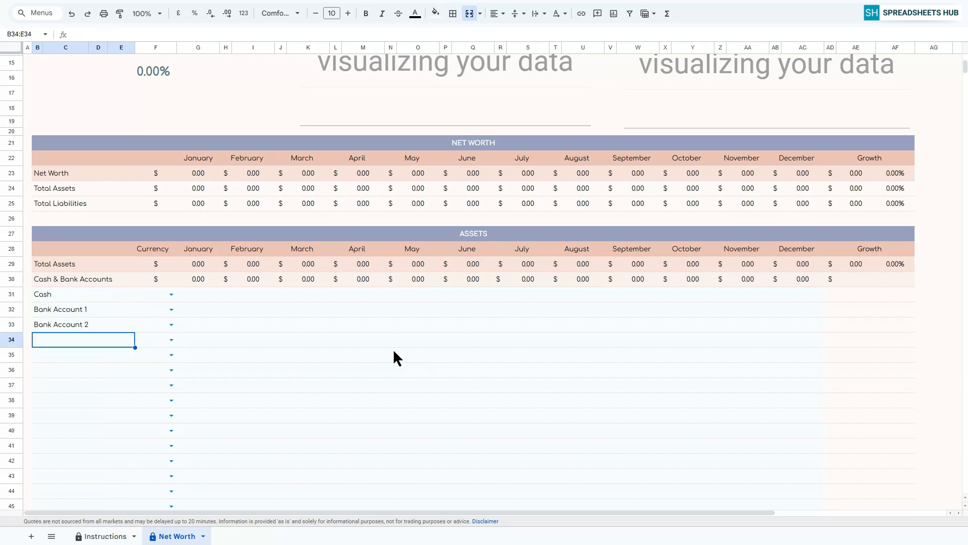
click(165, 295)
drag(176, 302, 153, 319)
Enter Cash, Bank Account 1 and Bank Account 2 balances: January 6000, 10000, 10000; February 5500, 10000, 10000.
click(204, 298)
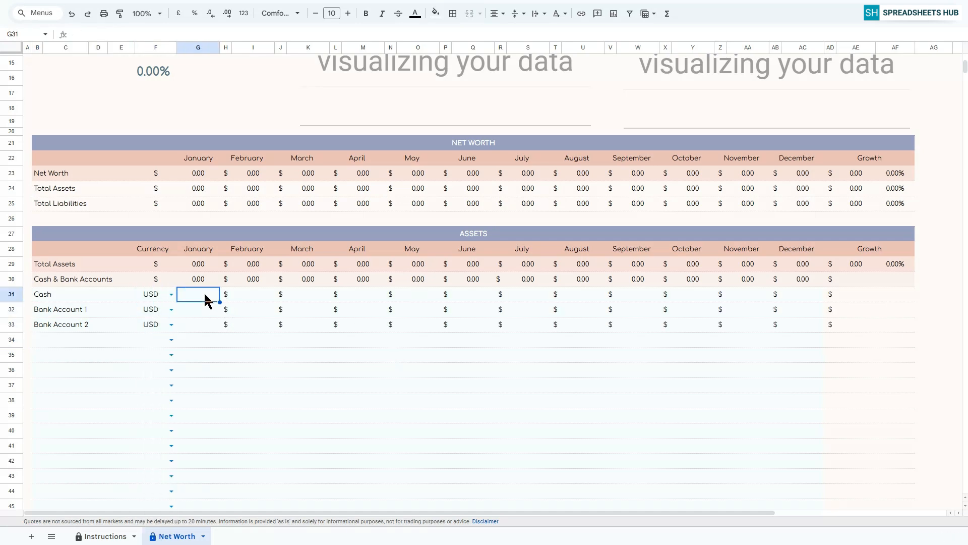
text(6000)
key(Return)
text(10000 10000)
click(253, 294)
text(5500 10000 10000)
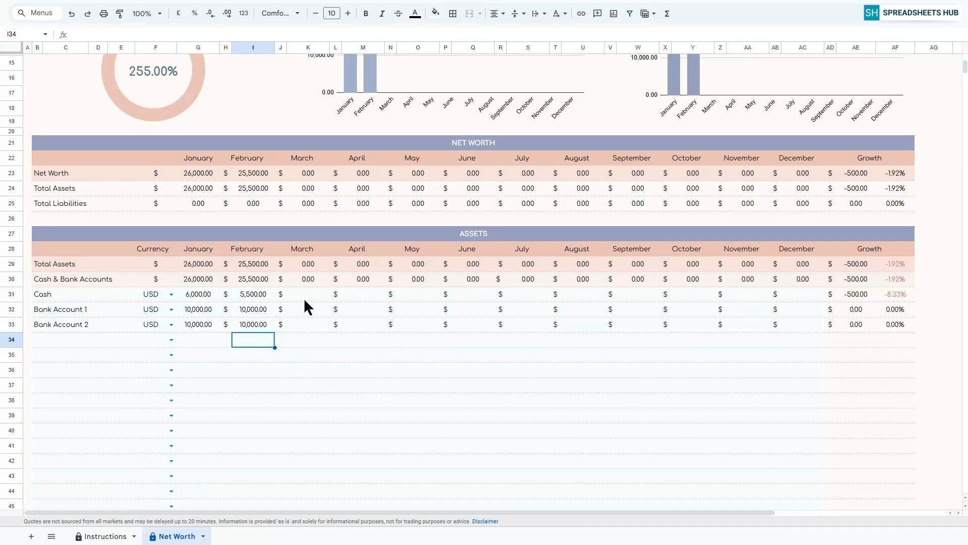
Enter the cash and two bank account balances for March (5000, 11000, 10000) and April (5500, 12000, 11000).
click(308, 295)
text(5000 11000 10000)
click(363, 295)
text(5500 12000 11000)
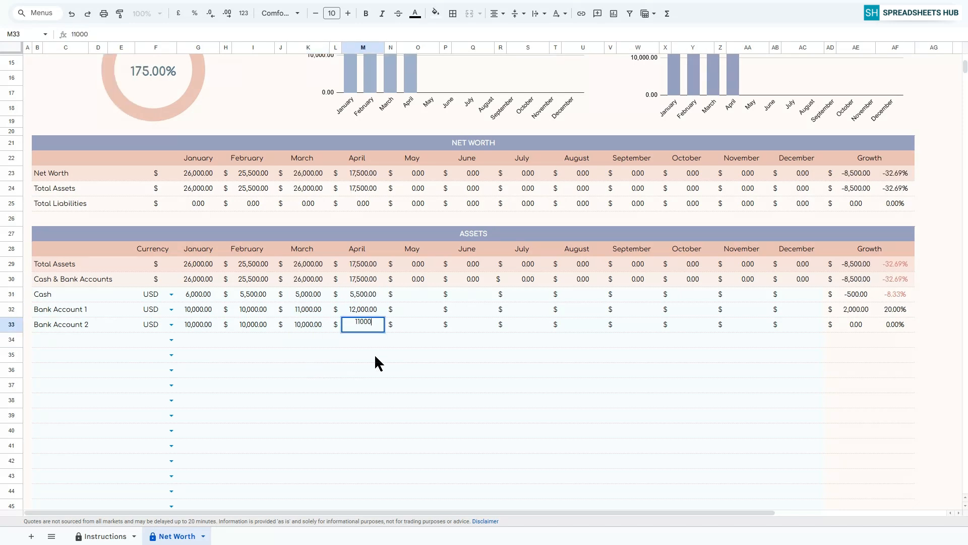
Enter the cash and two bank account balances for May (5500, 12000, 11000) and June (6000, 12500, 11000).
click(418, 295)
text(5500 12000 11000)
click(473, 294)
text(6000 12500 11000)
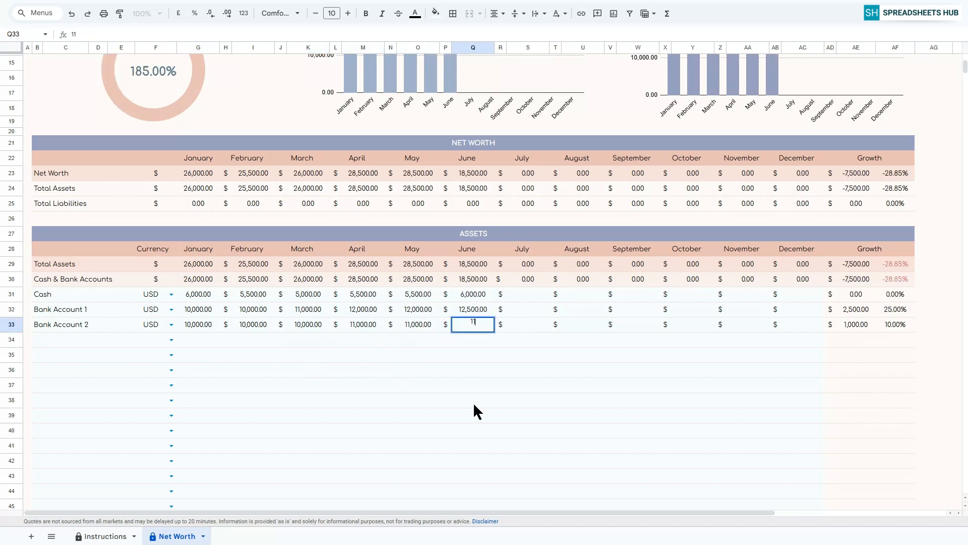
Enter the cash and two bank account balances for July (6000, 12500, 11500) and August (6500, 12500, 11000).
click(528, 294)
text(6000 12500 11500)
click(583, 294)
text(6500 12500 11000)
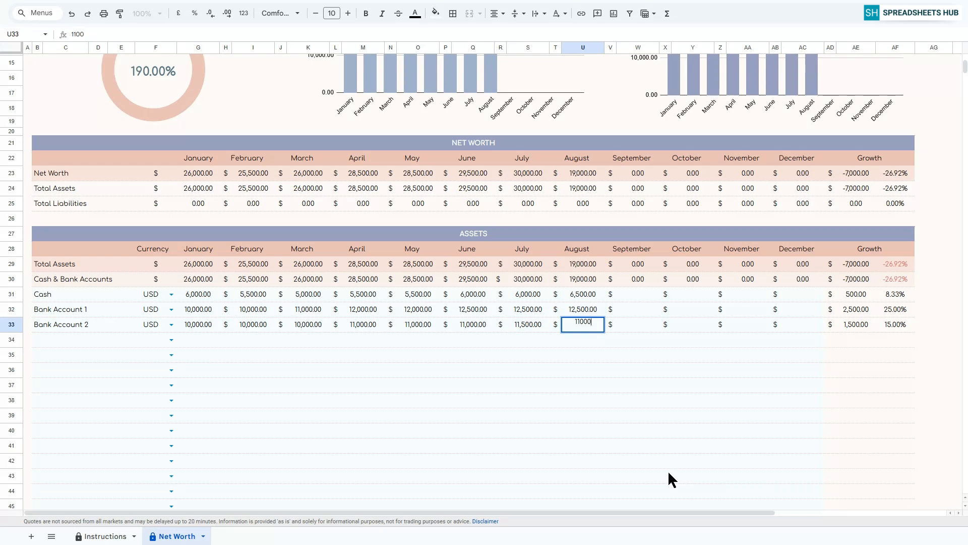
Enter the cash and two bank account balances for September (6000, 12000, 11500) and October (6500, 12000, 11000).
click(638, 294)
text(6000 12000 11500)
click(693, 294)
text(6500 12000 11000)
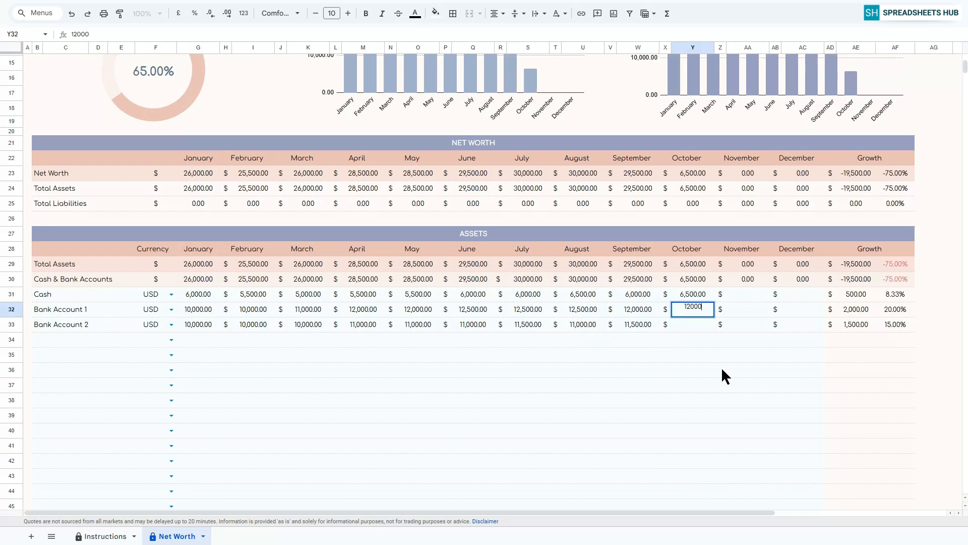
key(Return)
Enter the cash and two bank account balances for November (6500, 12500, 11500) and December (6500, 12500, 12000).
click(748, 294)
text(6500 12500 11500)
click(804, 294)
text(6500 12500 12000)
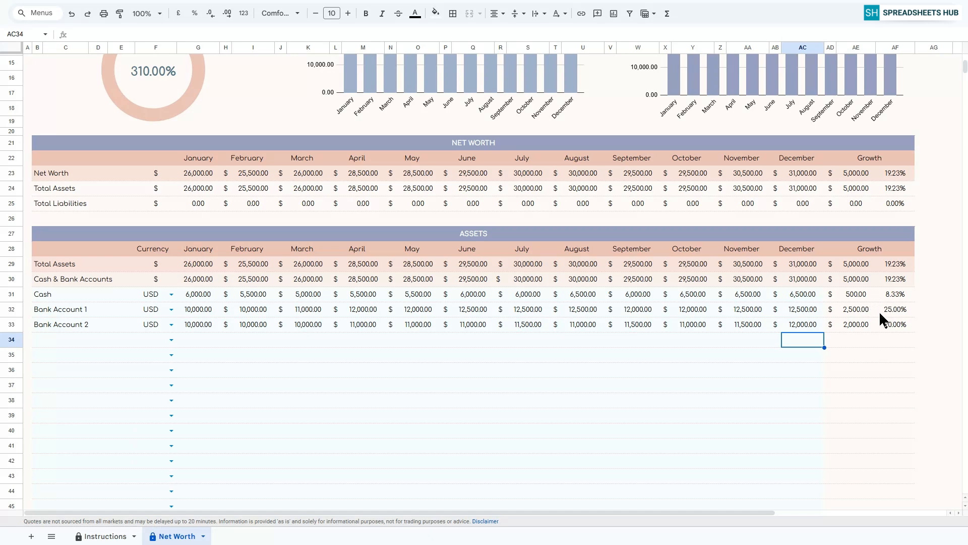
List Stock, Crypto and Bonds in the first three rows under Investments.
scroll(881, 314, down, 5)
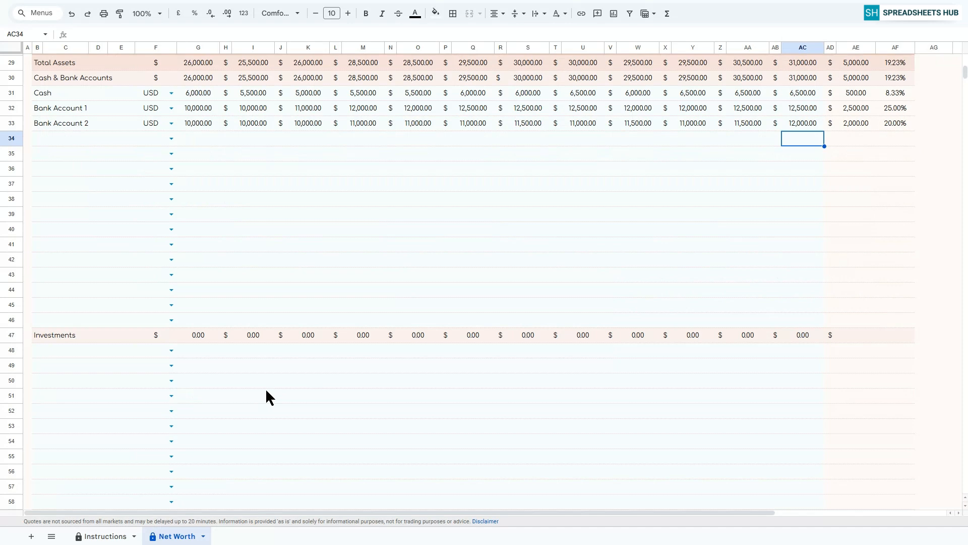
scroll(153, 294, down, 3)
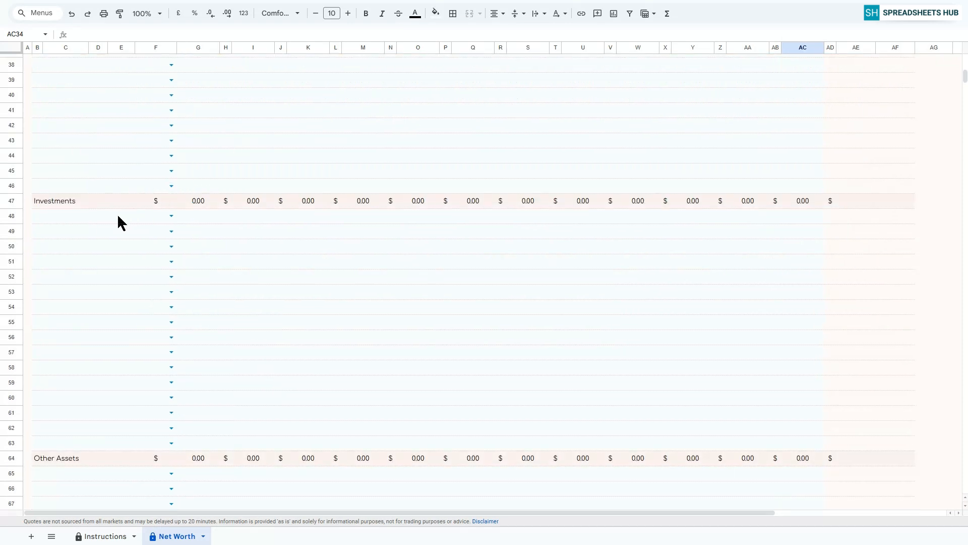
click(118, 216)
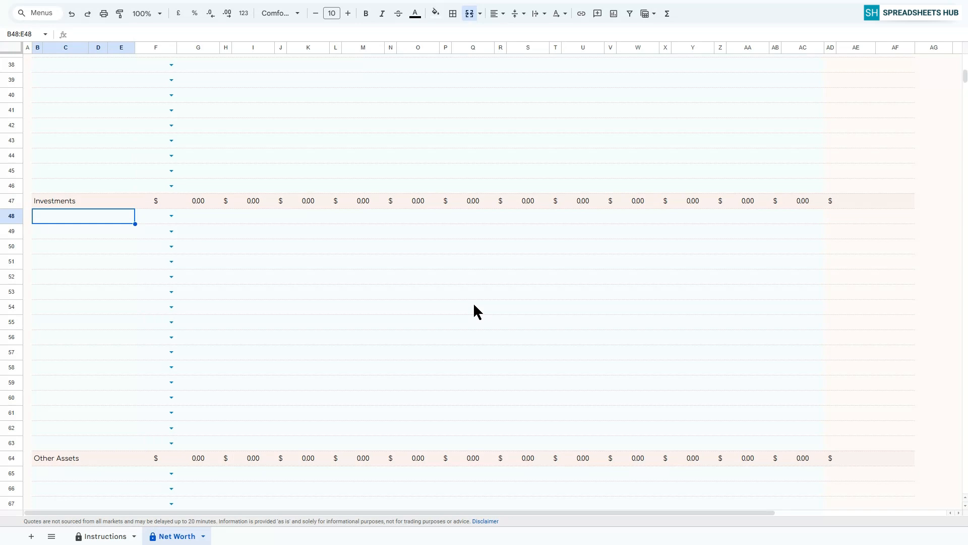
text(Stock)
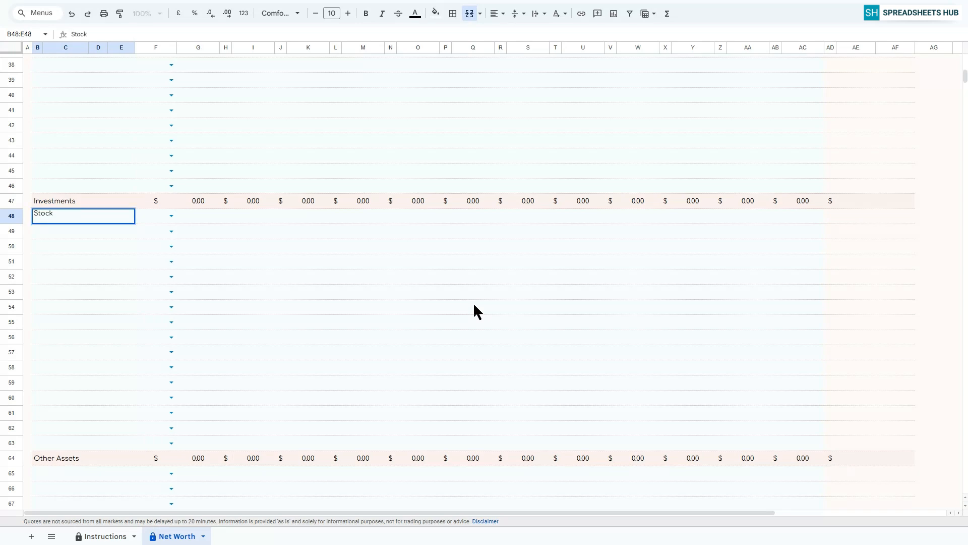
key(Return)
text(Crypto)
key(Return)
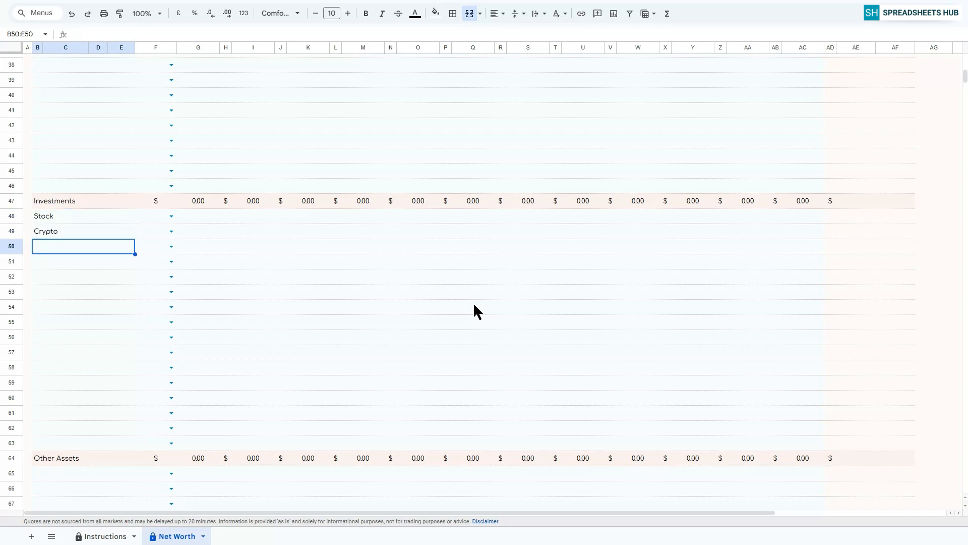
text(Bonds)
key(Return)
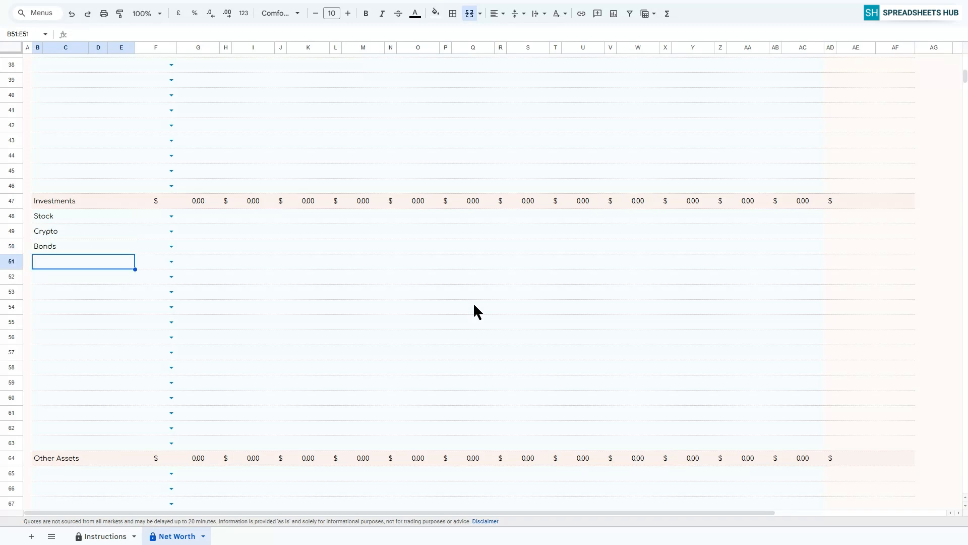
Set the currency of the Stock, Crypto and Bonds rows to USD.
click(171, 216)
click(152, 227)
shift+click(152, 246)
key(ctrl+d)
Enter the Stock, Crypto and Bonds values for January (10000, 4500, 5000) and February (12000, 4500, 5500).
click(201, 216)
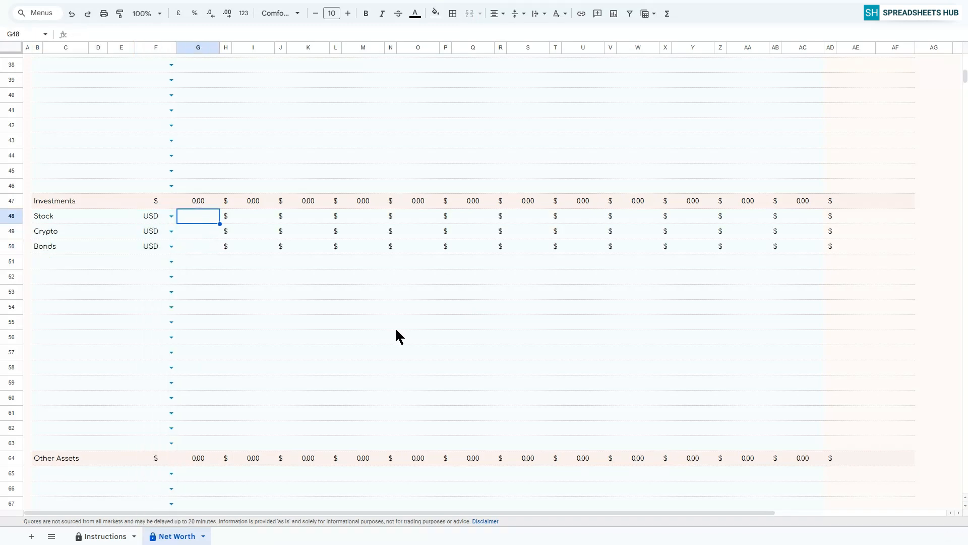
text(10,000)
key(Return)
text(4500)
key(Return)
text(5000)
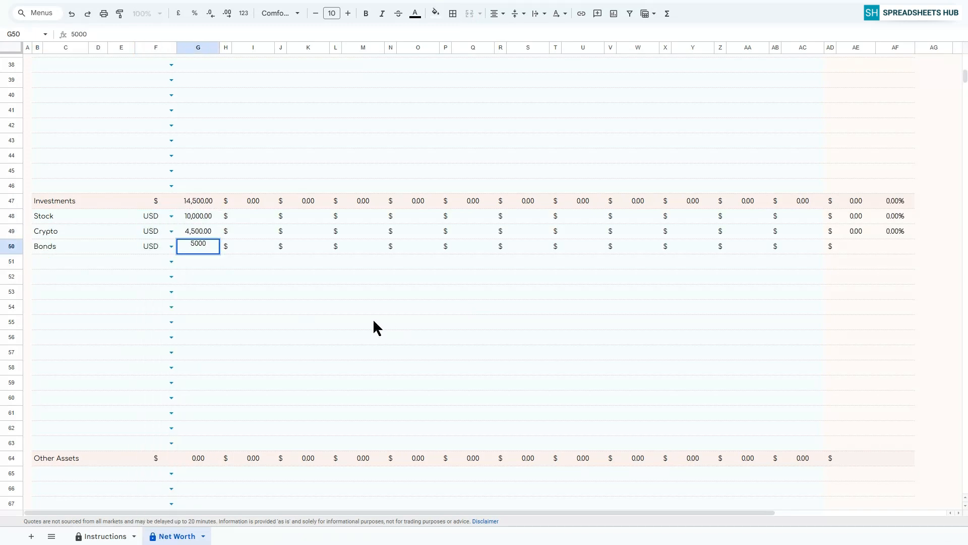
key(Return)
text(4,50)
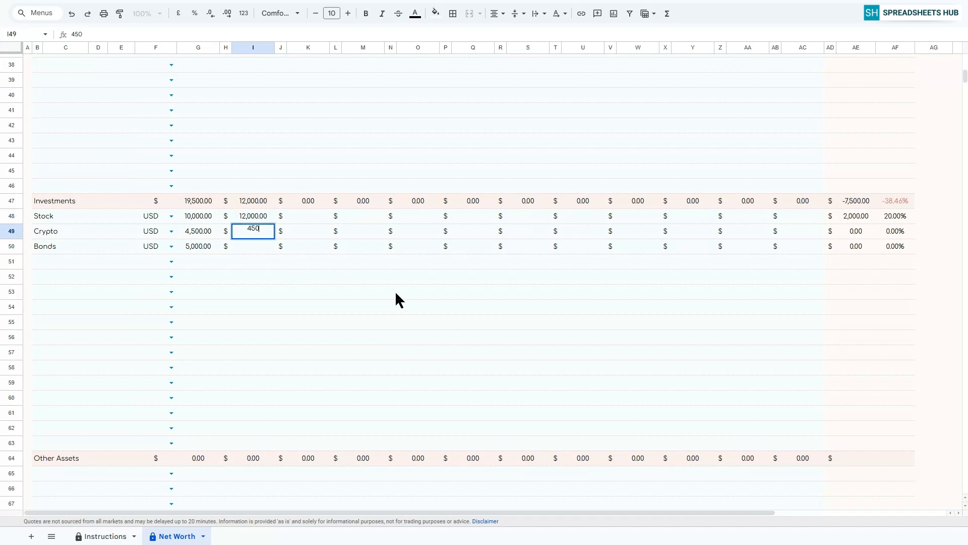
text(0)
key(Return)
text(5500)
Enter the Stock, Crypto and Bonds values for March (13000, 5000, 6000) and April (15000, 5000, 6000).
click(308, 216)
text(13000)
key(Return)
text(5000)
key(Return)
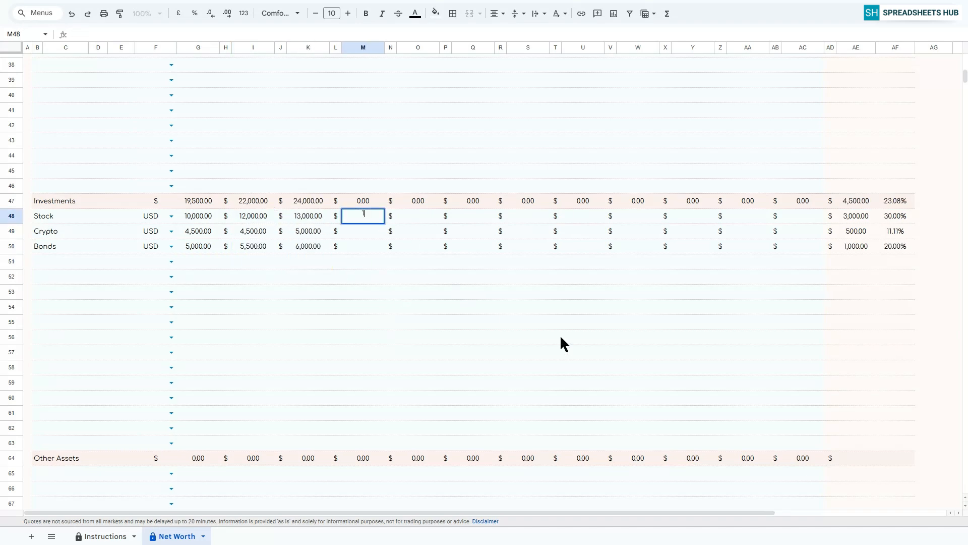
text(6000)
key(Return)
Enter the May investment values: 15500 for Stock, 5000 for Crypto and 6000 for Bonds.
key(Up)
key(Up)
key(Up)
key(Right)
key(Right)
text(15500)
key(Return)
text(5000)
key(Return)
text(6000)
Enter the Stock, Crypto and Bonds values for June (16000, 5500, 6500) and July (16000, 6000, 7000).
key(Return)
key(Up)
key(Up)
key(Up)
key(Right)
key(Right)
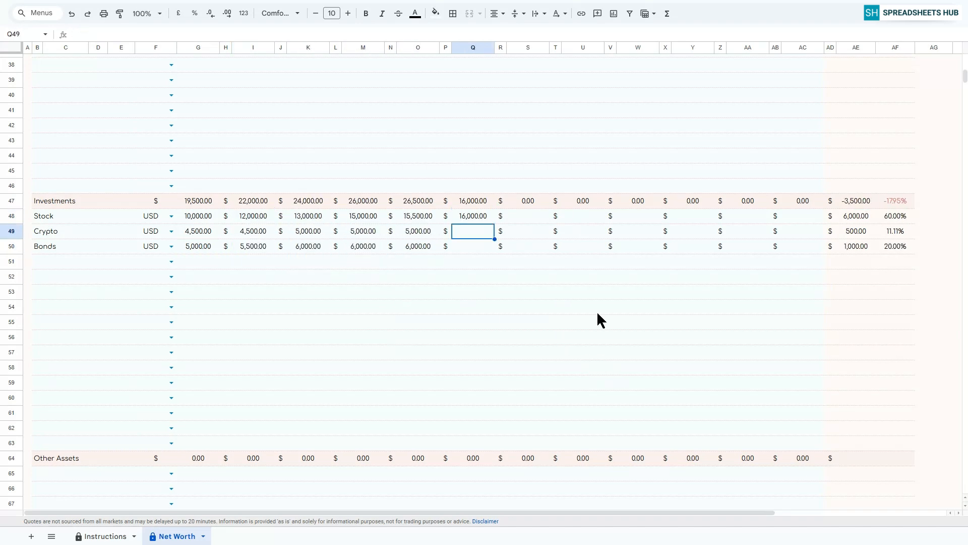
text(16000 6000 7000)
key(Return)
Enter the August investment values: 17000 for Stock, 6000 for Crypto and 7000 for Bonds.
key(Up)
key(Up)
key(Up)
key(Right)
key(Right)
text(17000 6000 7000)
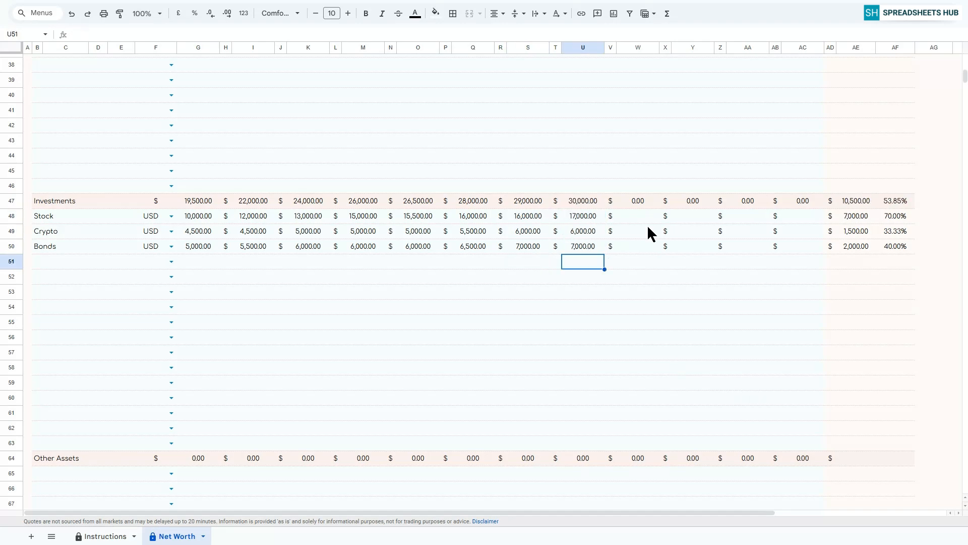
Enter the September investment values: 18000 for Stock, 6000 for Crypto and 7000 for Bonds.
key(Up)
key(Up)
key(Up)
key(Right)
key(Right)
text(18000 6000 7000)
Enter the October investment values: 19000 for Stock, 6000 for Crypto and 7000 for Bonds.
key(Up)
key(Up)
key(Up)
key(Right)
key(Right)
text(19000 6000 7000)
Enter 20000 for Stock, 7000 for Crypto and 7000 for Bonds in both November and December.
key(Up)
key(Up)
key(Up)
key(Right)
key(Right)
text(20000)
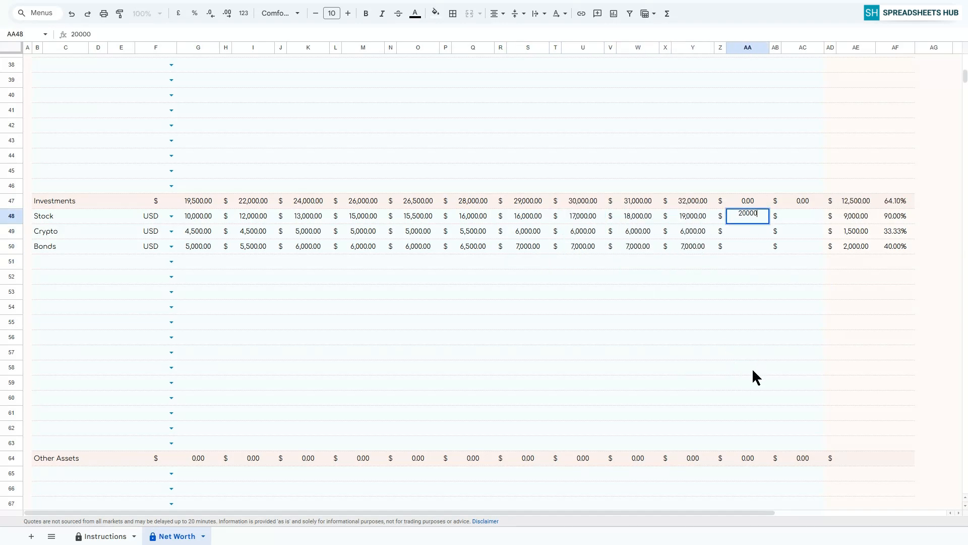
text( 7000 7000)
key(Return)
click(809, 218)
text(20000 7000 7000)
key(Return)
Name the first three entries under Other Assets Vehicles, Electronics and Jewelry.
scroll(753, 345, down, 5)
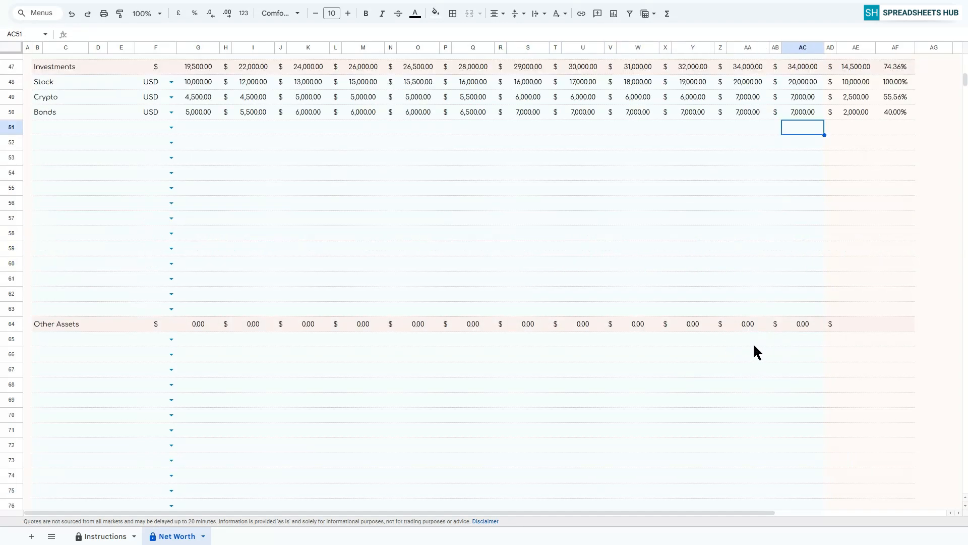
click(82, 208)
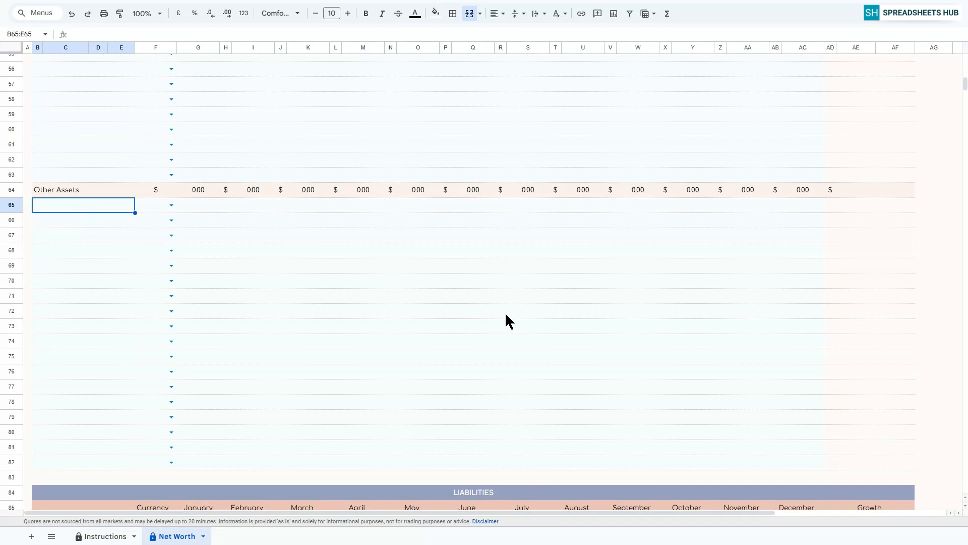
text(Ve)
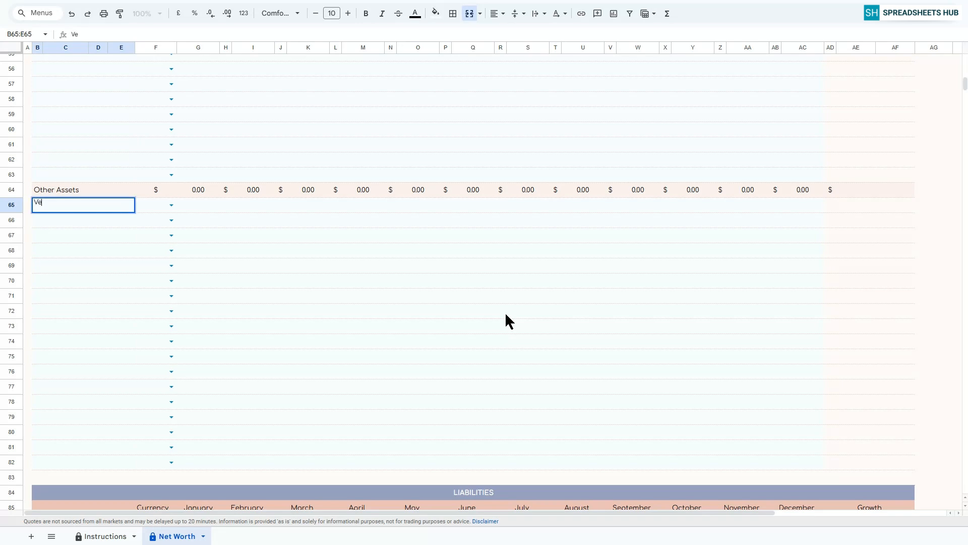
text(hicles)
key(Return)
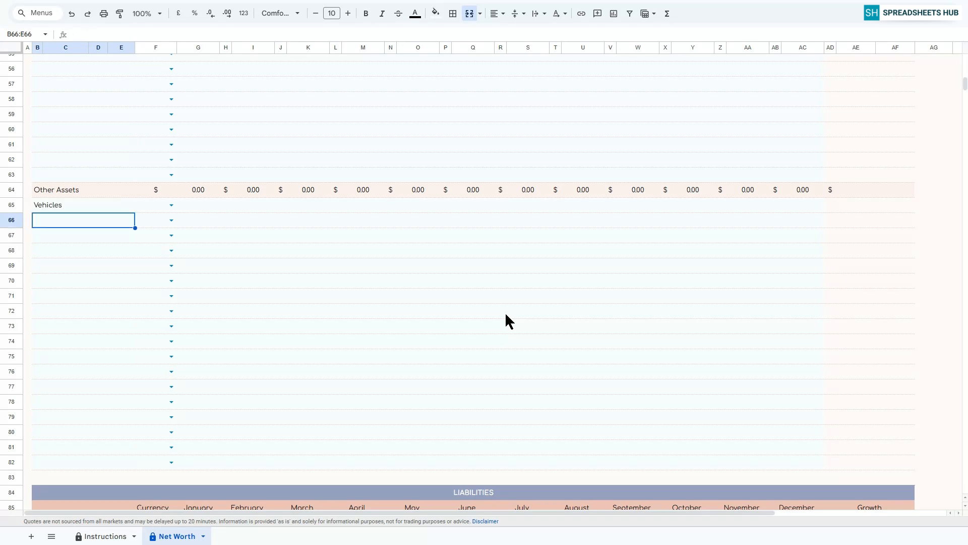
text(Electroni)
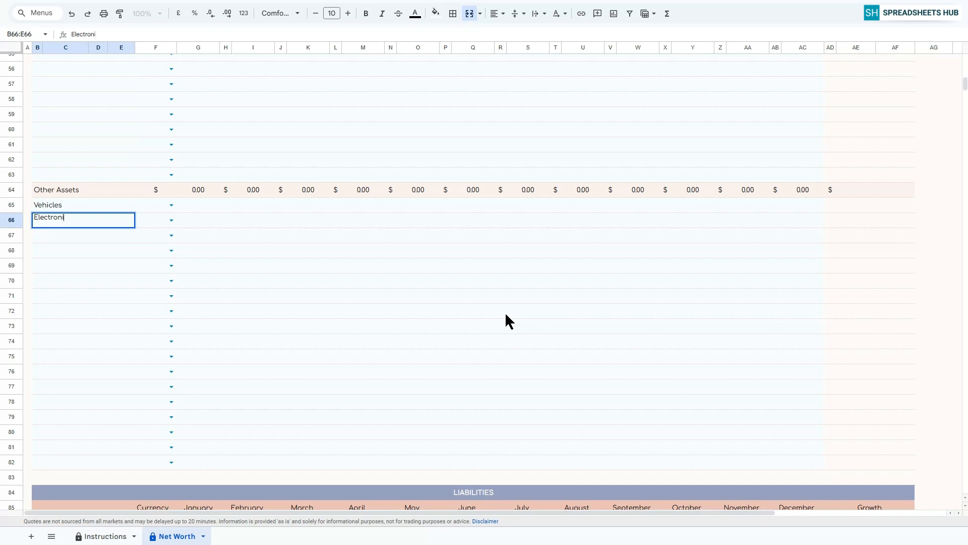
text(cs)
key(Return)
text(Jewelry)
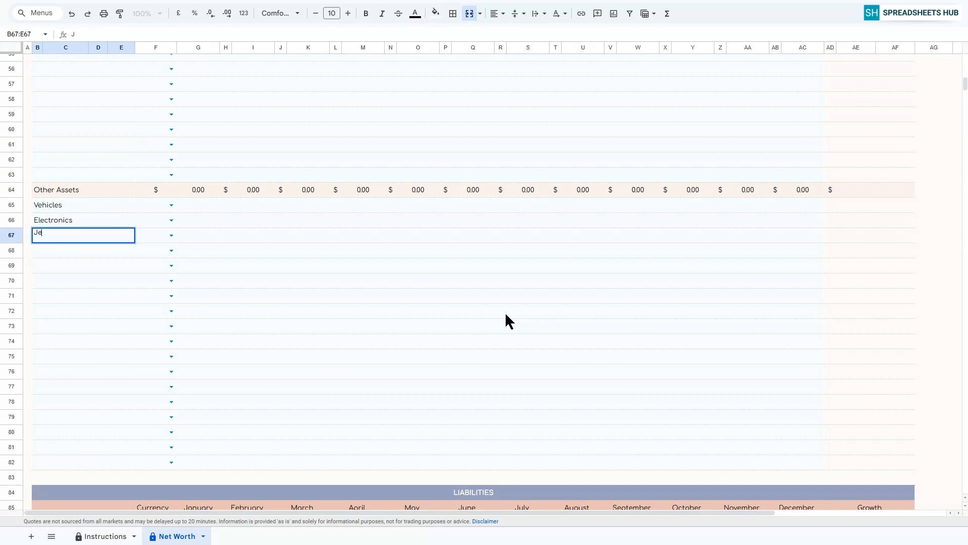
key(Return)
Set the currency of the Vehicles, Electronics and Jewelry rows to USD.
click(171, 205)
click(154, 221)
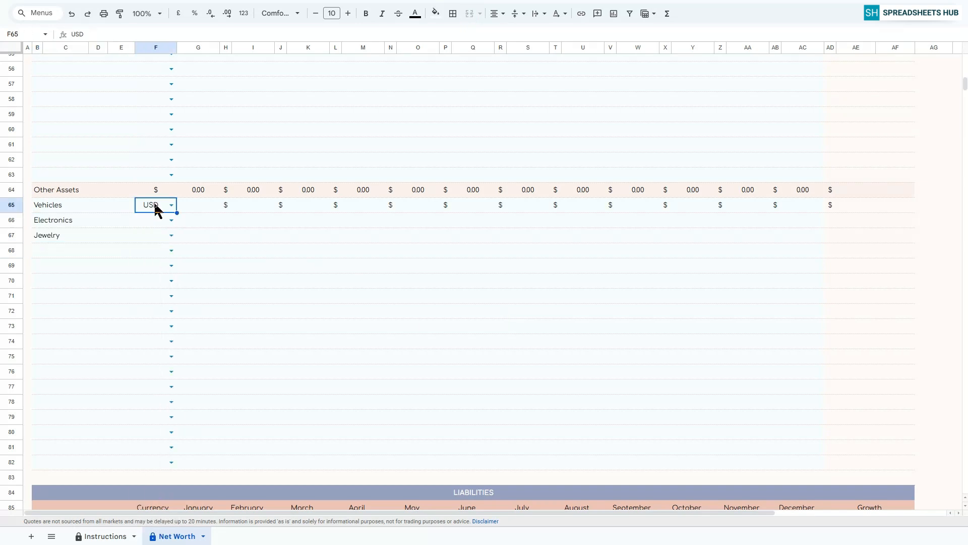
drag(177, 212, 175, 237)
Enter 5000 for Vehicles, 3000 for Electronics and 4000 for Jewelry in both January and February.
click(197, 208)
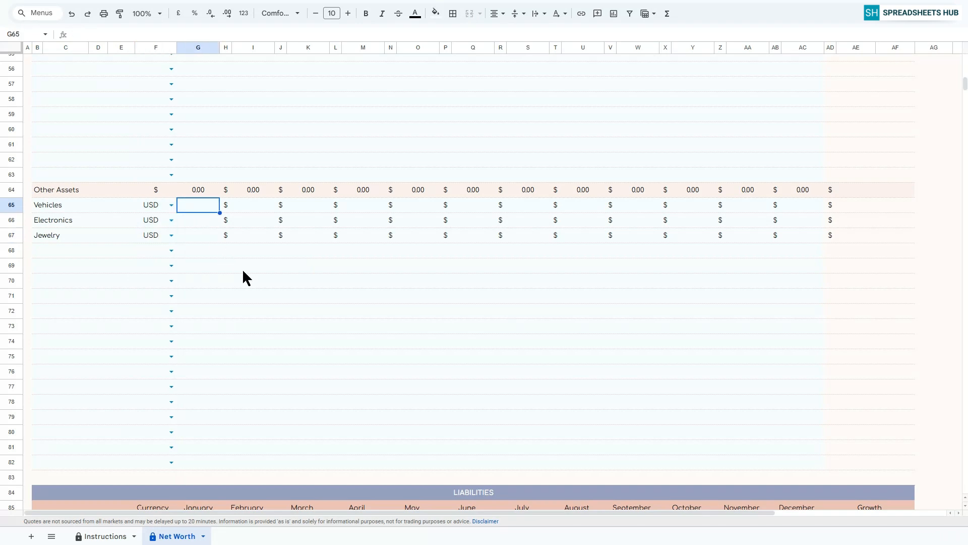
text(5000)
key(Return)
text(3000)
key(Return)
text(4000)
click(252, 205)
text(5000)
Enter the Vehicles, Electronics and Jewelry values for March (5000, 3500, 4000) and April (8000, 4000, 4000).
key(Return)
text(3000 4000)
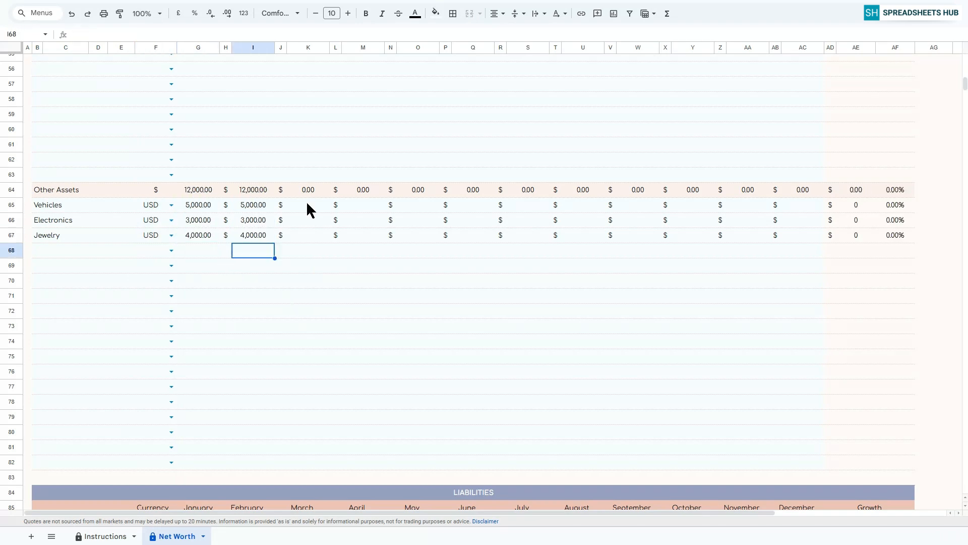
click(309, 206)
text(5000 3500 4000)
key(Return)
click(363, 205)
text(8,000.00 4,000.00 4,000)
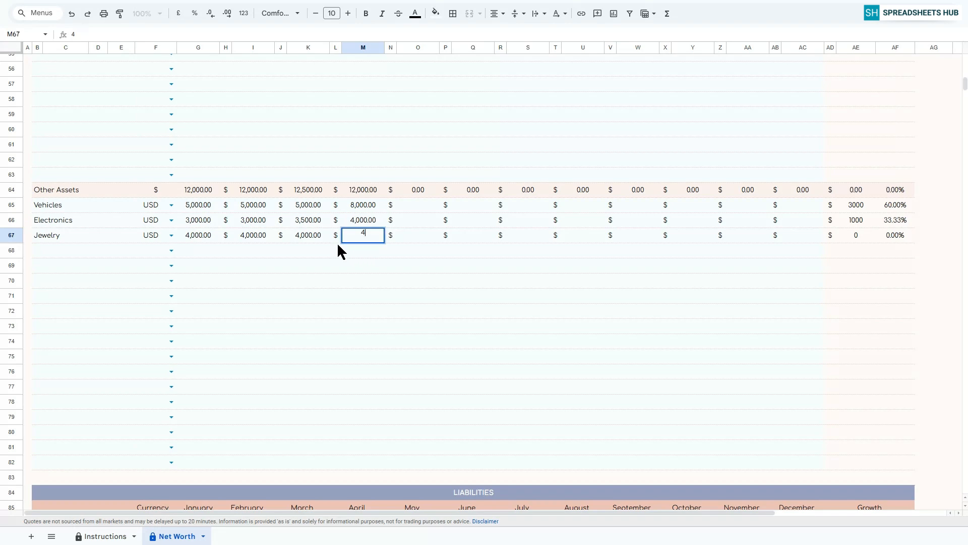
Enter the Vehicles, Electronics and Jewelry values for May (8000, 4000, 4000) and June (10000, 5000, 4000).
click(418, 205)
text(8000 4000 4000)
click(473, 205)
text(10000 5000 4000)
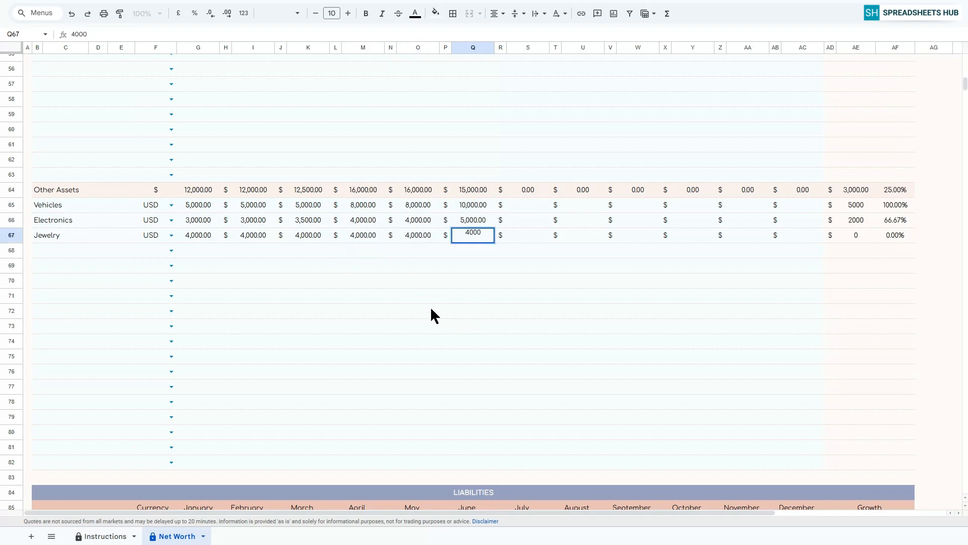
Enter the Vehicles, Electronics and Jewelry values for July (10000, 4500, 3500) and August (11000, 4500, 3500).
click(528, 205)
text(10000 4500 3500)
click(584, 205)
text(11000 4500 3500)
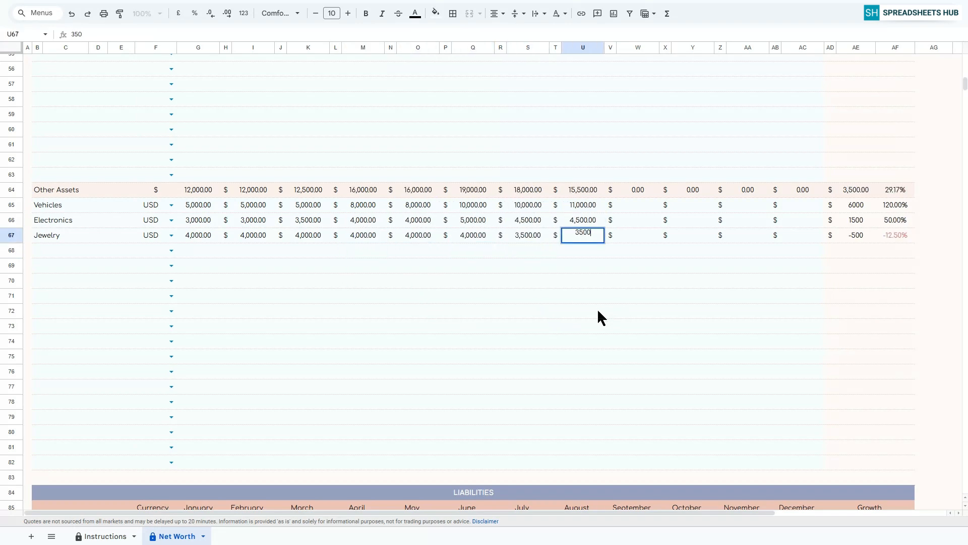
Enter the Vehicles, Electronics and Jewelry values for September (12000, 4500, 3500) and October (12000, 5000, 4000).
click(639, 205)
text(12000 4500 3500)
click(693, 204)
text(12000 5000 4000)
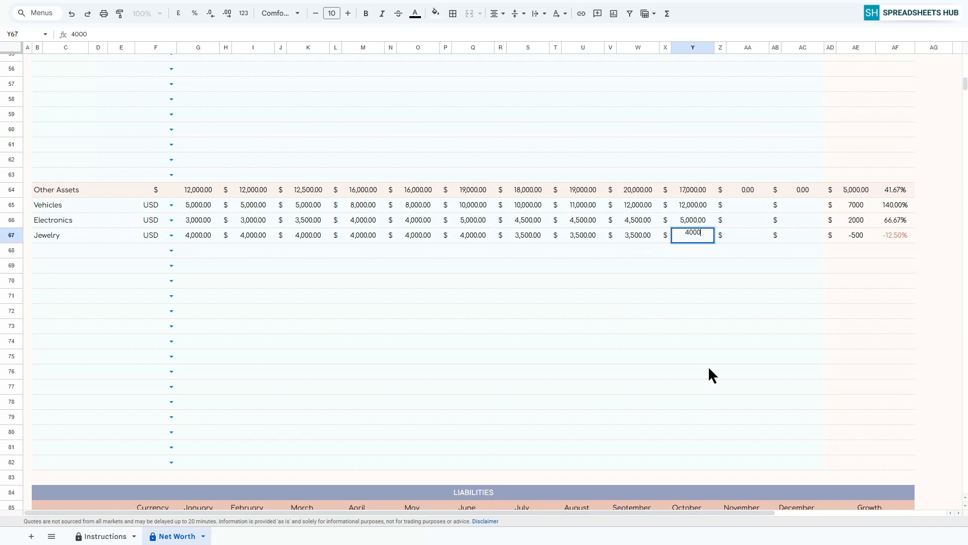
Enter the Vehicles, Electronics and Jewelry values for November (12000, 5500, 4000) and December (12000, 5000, 4500).
click(748, 205)
text(12000 5500 4000)
click(803, 204)
text(12000 5500 4000)
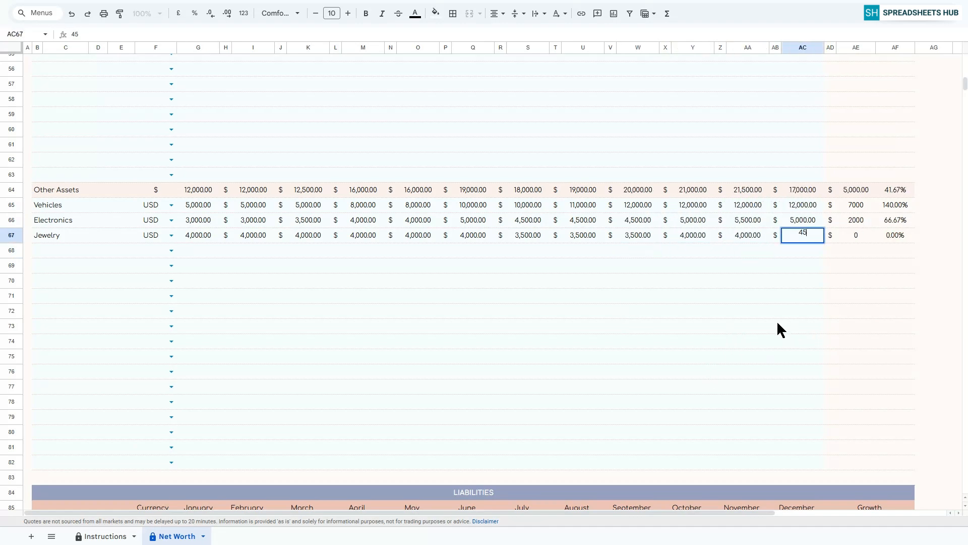
Review the monthly totals in the Cash & Bank Accounts, Investments, Other Assets and Total Assets rows.
scroll(781, 353, up, 9)
scroll(780, 357, up, 3)
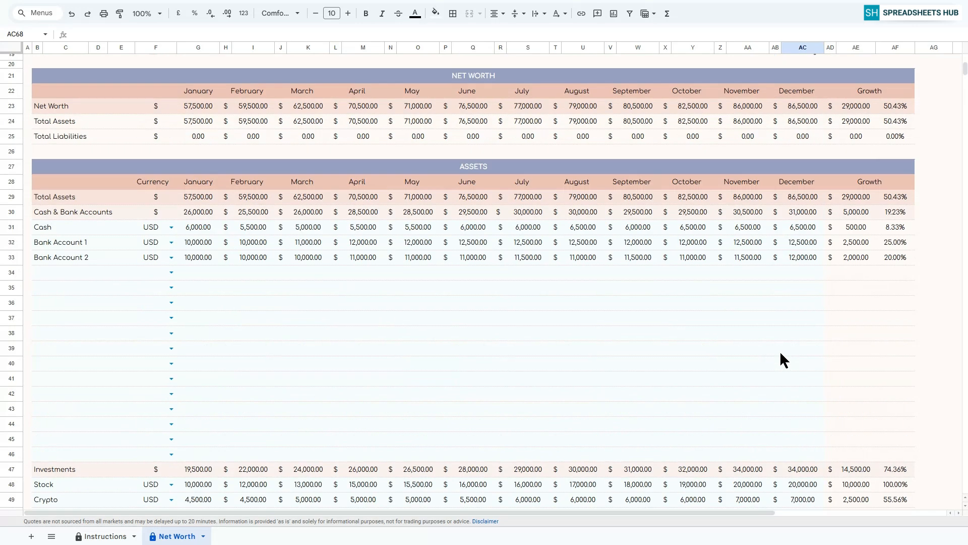
click(94, 209)
scroll(95, 283, down, 4)
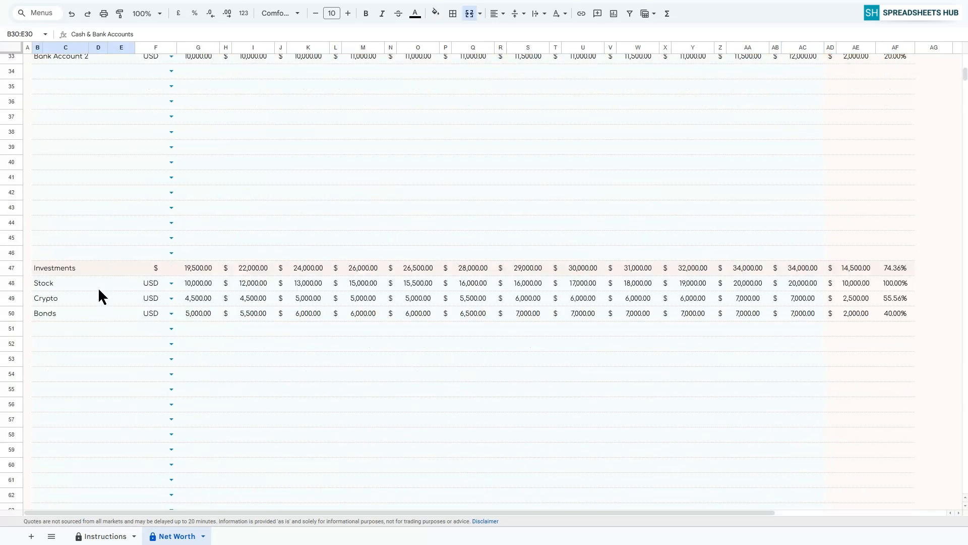
click(96, 262)
scroll(94, 273, down, 6)
scroll(89, 291, up, 3)
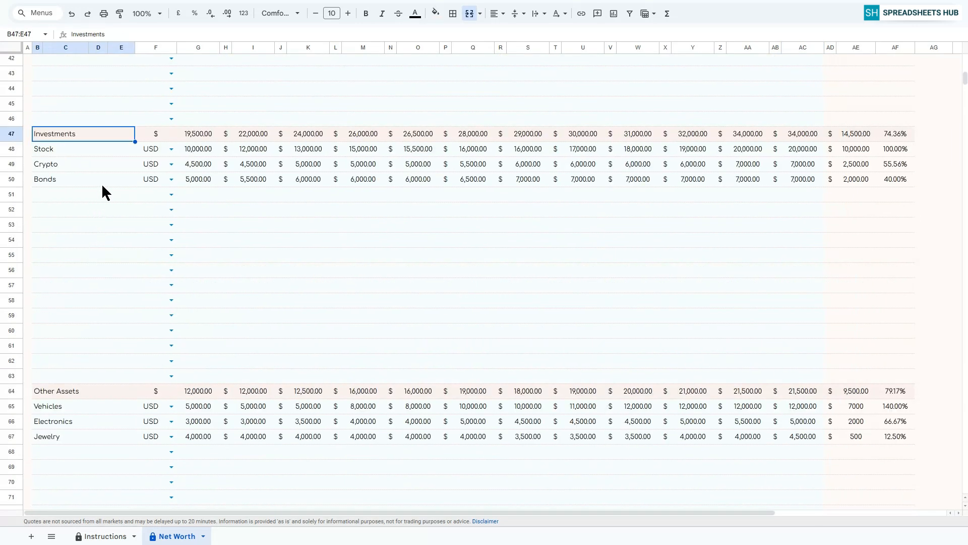
scroll(100, 275, down, 2)
click(98, 322)
scroll(98, 315, down, 3)
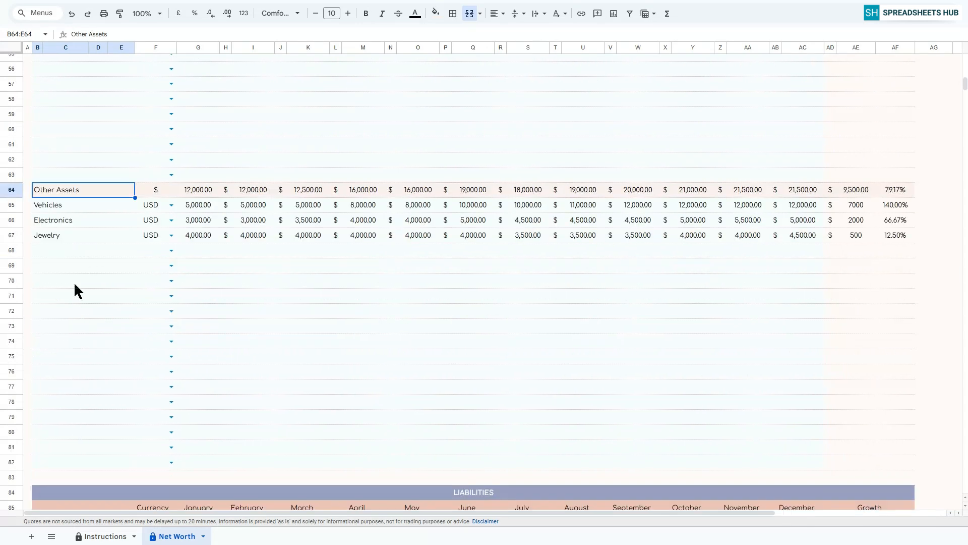
scroll(438, 376, up, 10)
scroll(438, 376, up, 3)
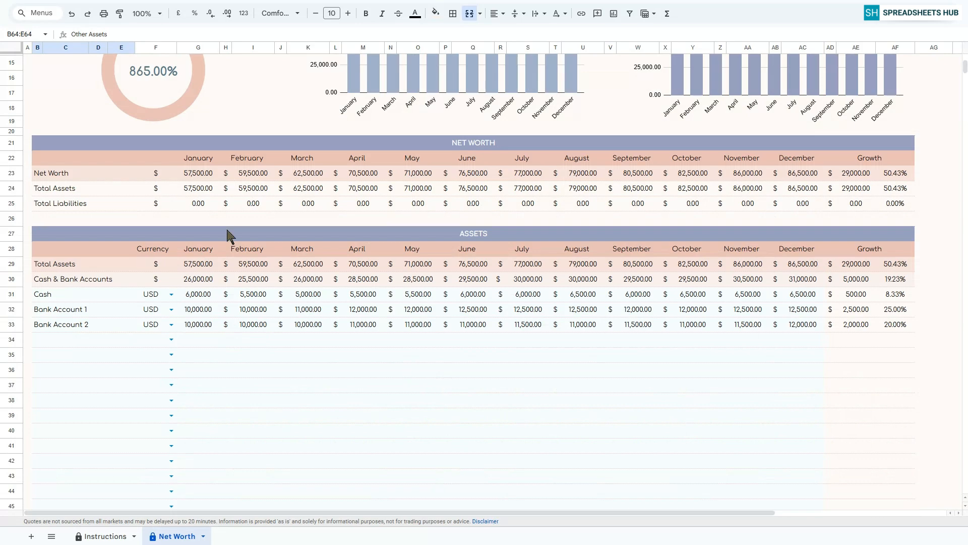
drag(103, 266, 791, 281)
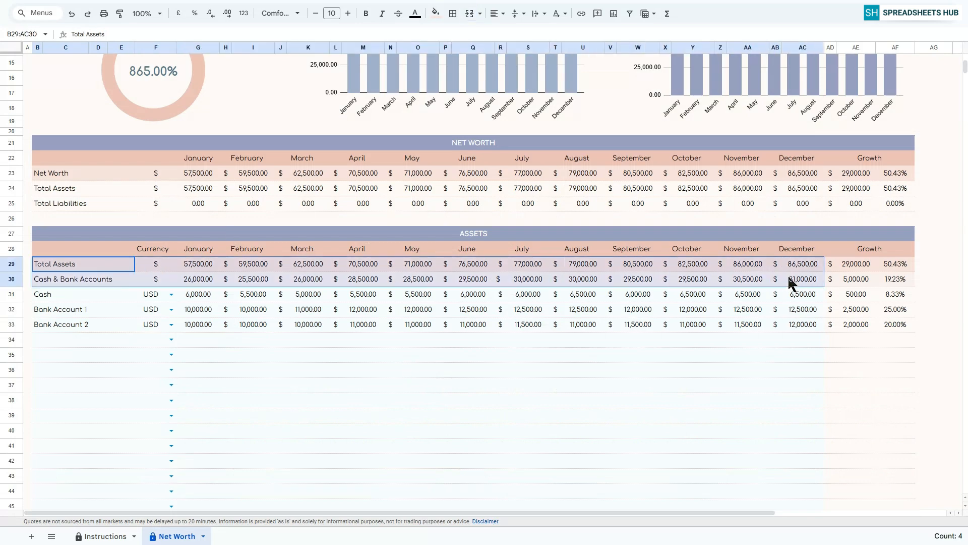
scroll(682, 295, down, 5)
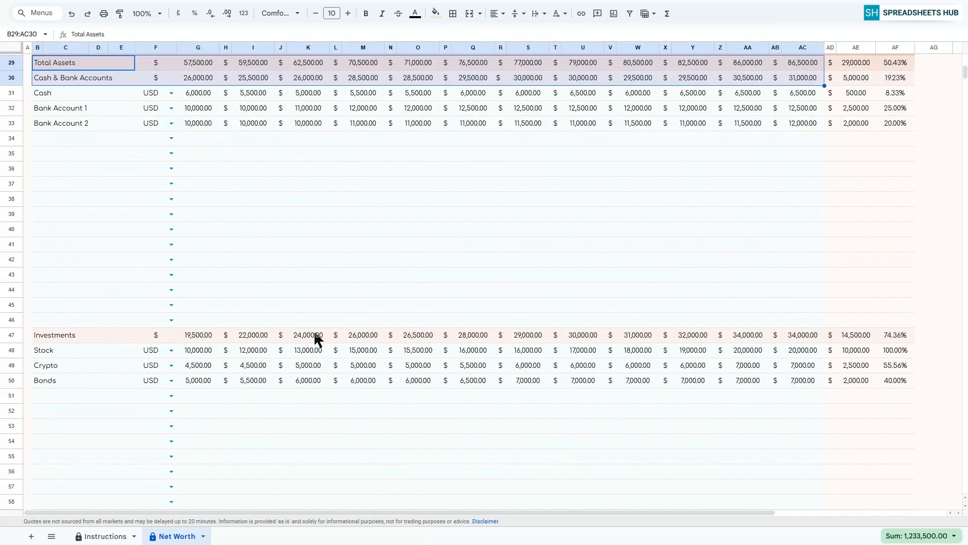
scroll(315, 334, down, 7)
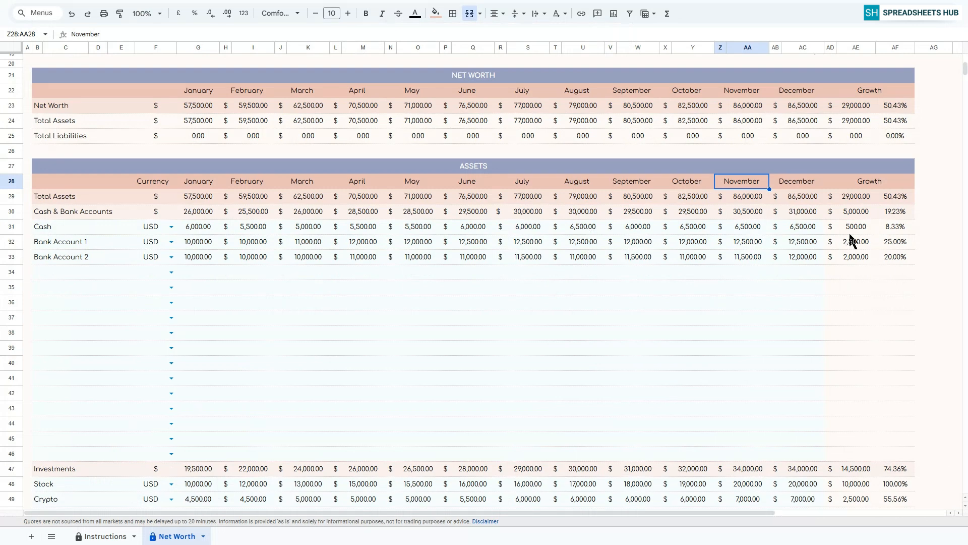
Change the Cash row's growth percentage formula to =iferror(AE31/G31,0), accepting the edit to the protected area.
click(877, 226)
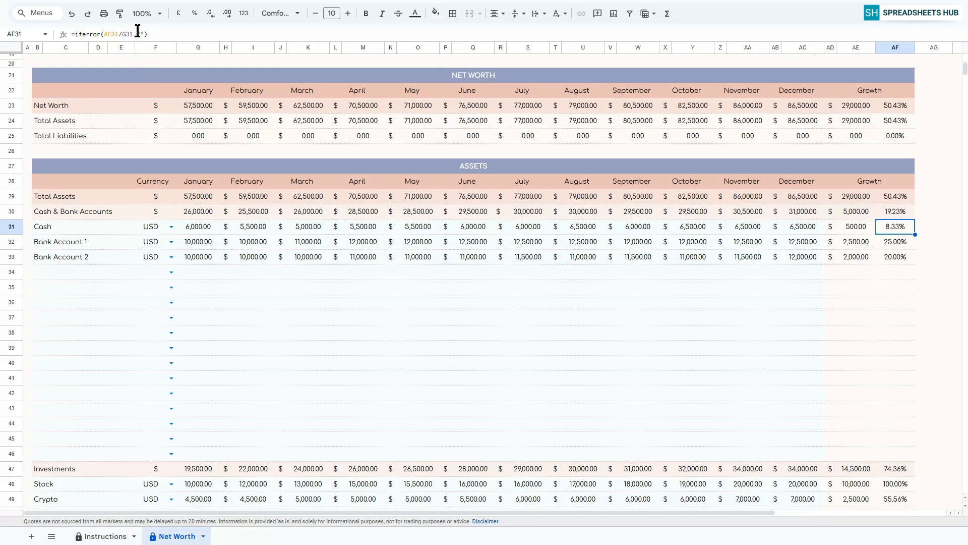
drag(136, 34, 144, 33)
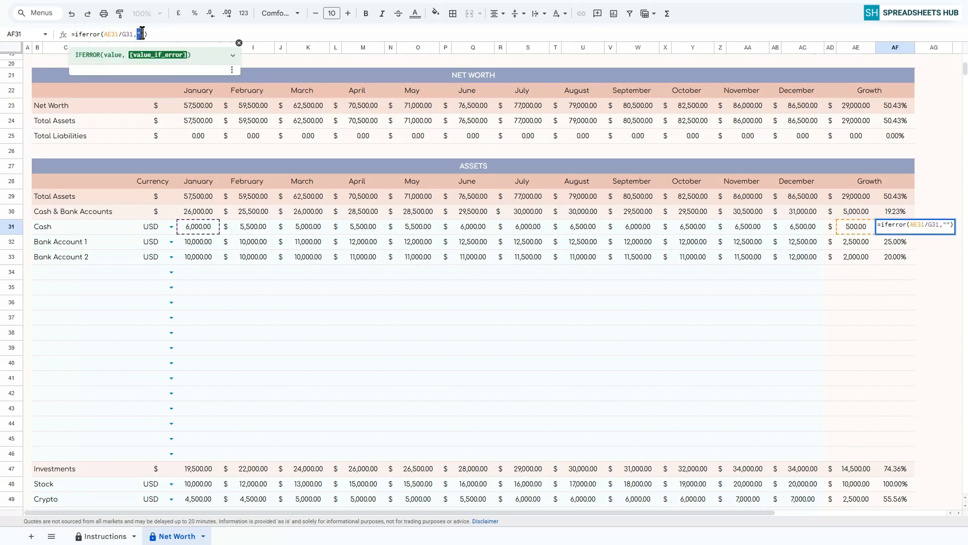
text(0)
key(Return)
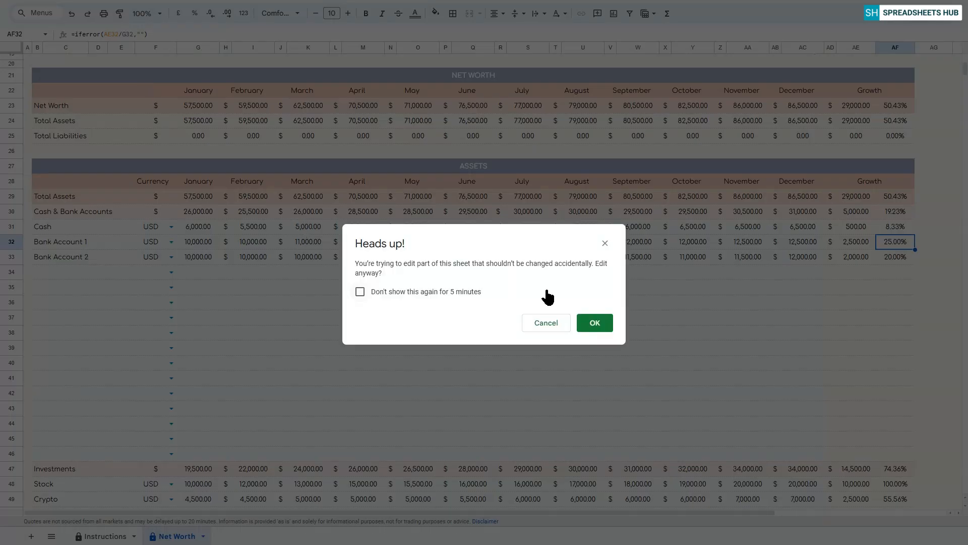
click(594, 323)
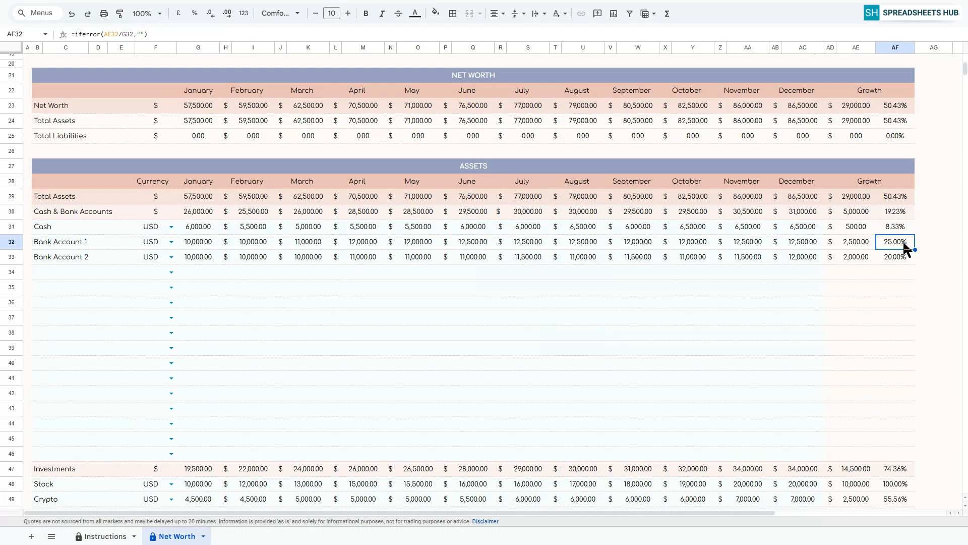
click(900, 228)
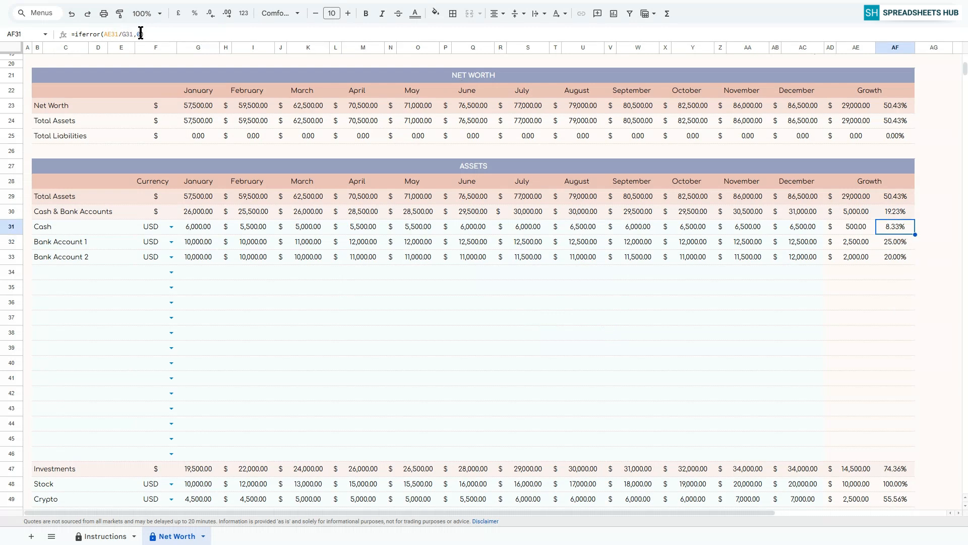
click(888, 244)
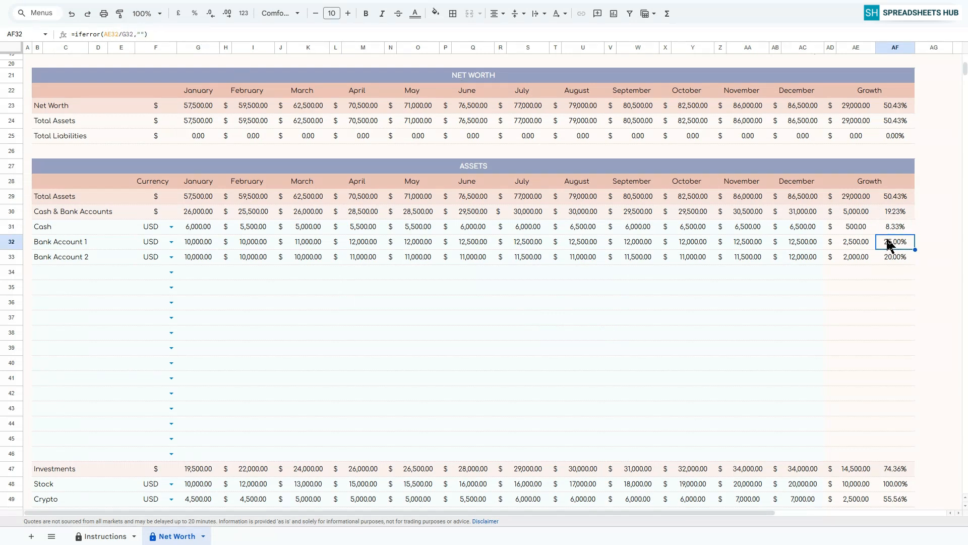
click(799, 286)
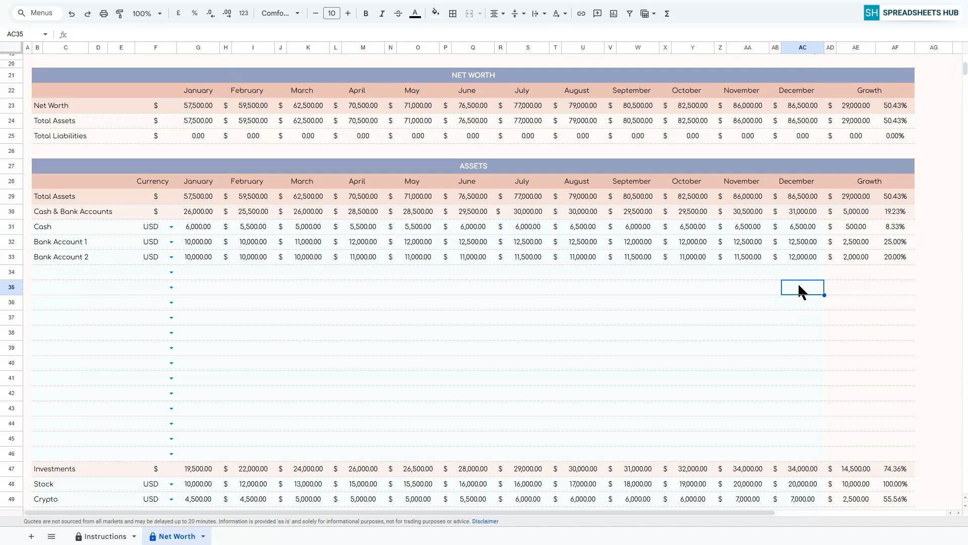
Look through the Liabilities section and its Credit Cards, Debts & Loans and Other Liabilities categories.
scroll(800, 263, down, 15)
scroll(799, 260, down, 1)
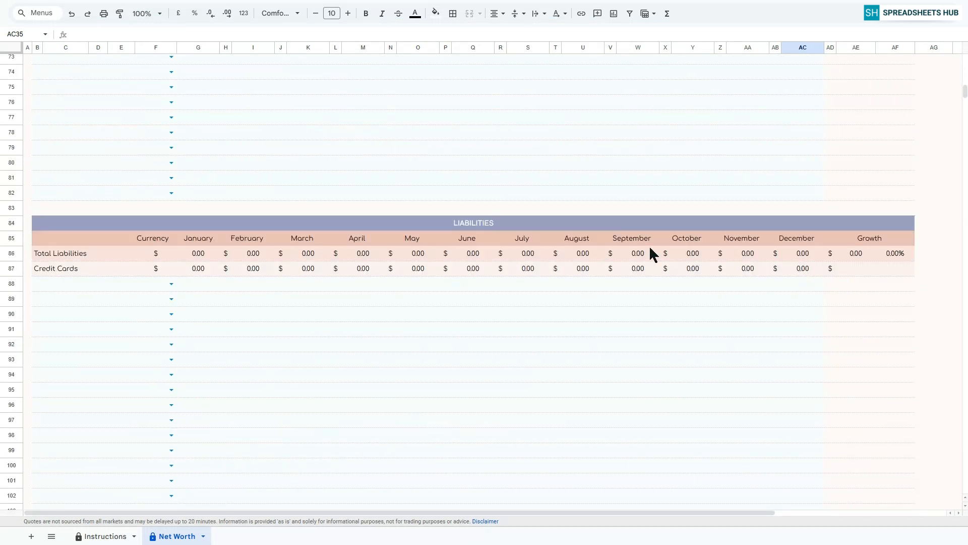
click(494, 225)
scroll(33, 188, down, 1)
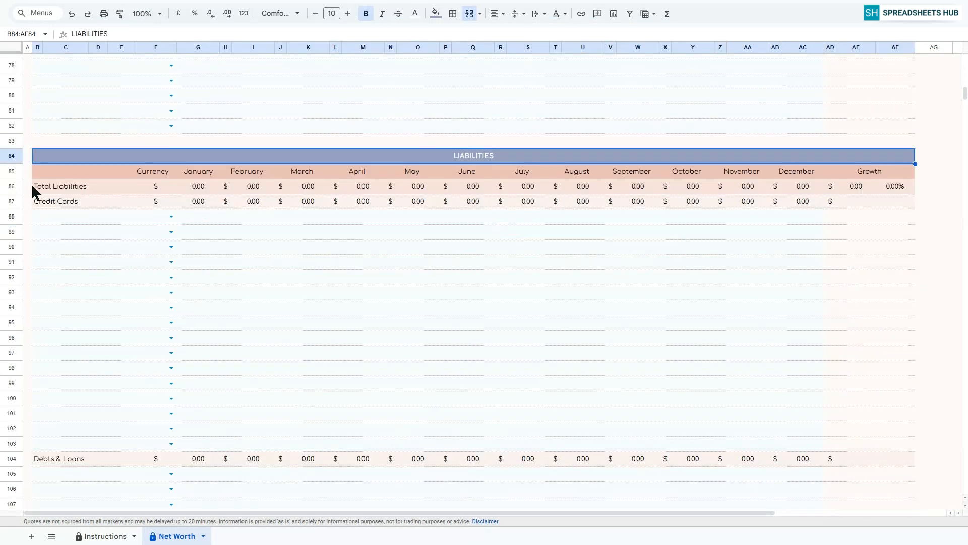
scroll(51, 205, down, 1)
scroll(61, 208, down, 1)
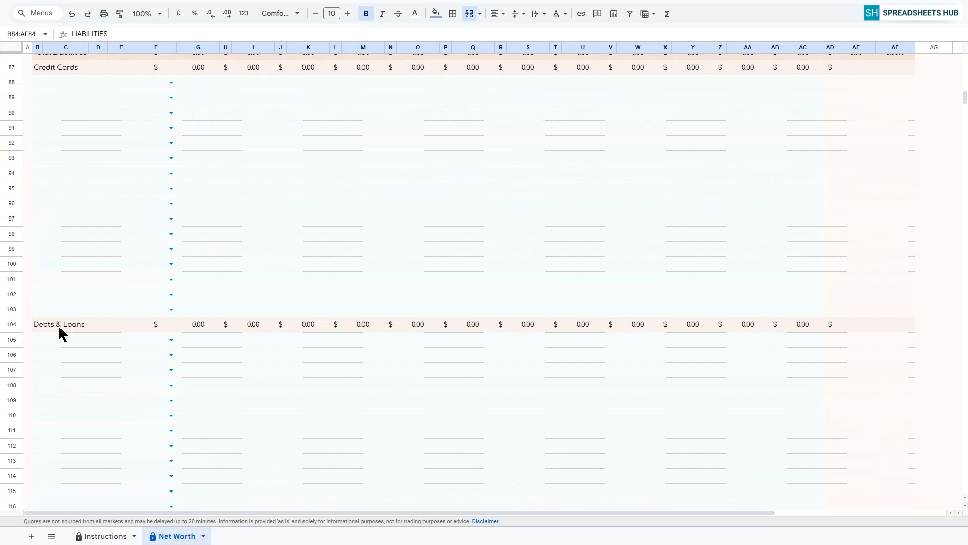
scroll(73, 330, down, 4)
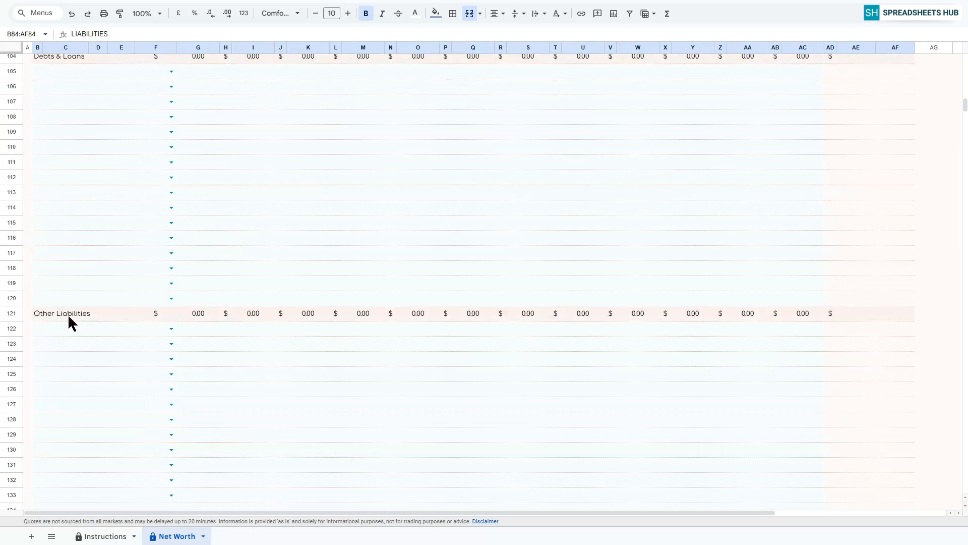
scroll(68, 314, up, 6)
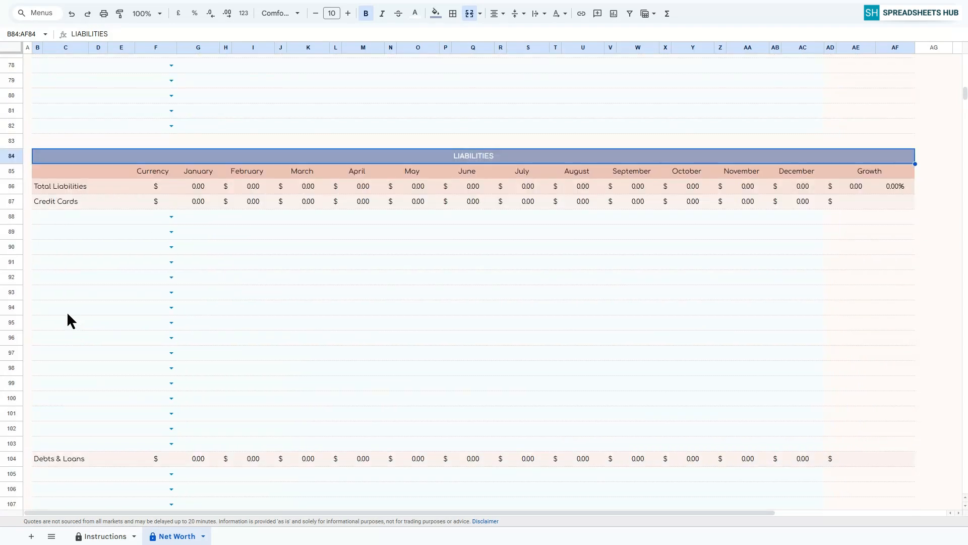
Add Credit Card 1, Credit Card 2 and Credit Card 3 as entries in the Credit Cards category.
click(63, 217)
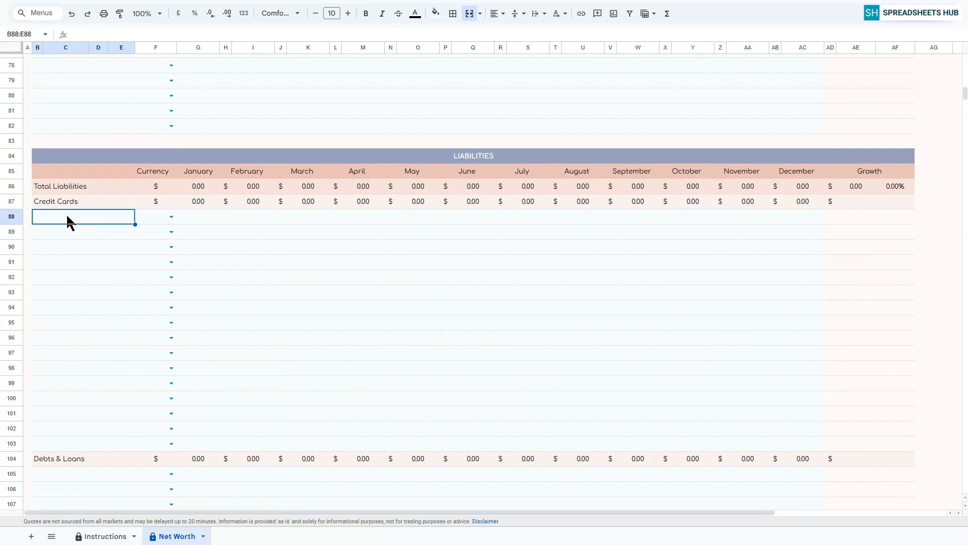
text(Cr)
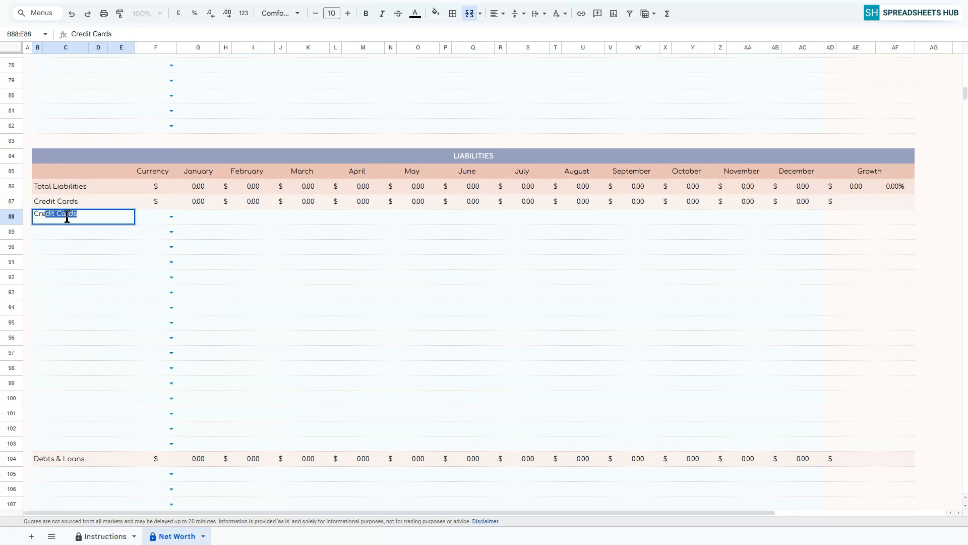
text(edit Card 1)
key(Return)
text(Credit Card 2)
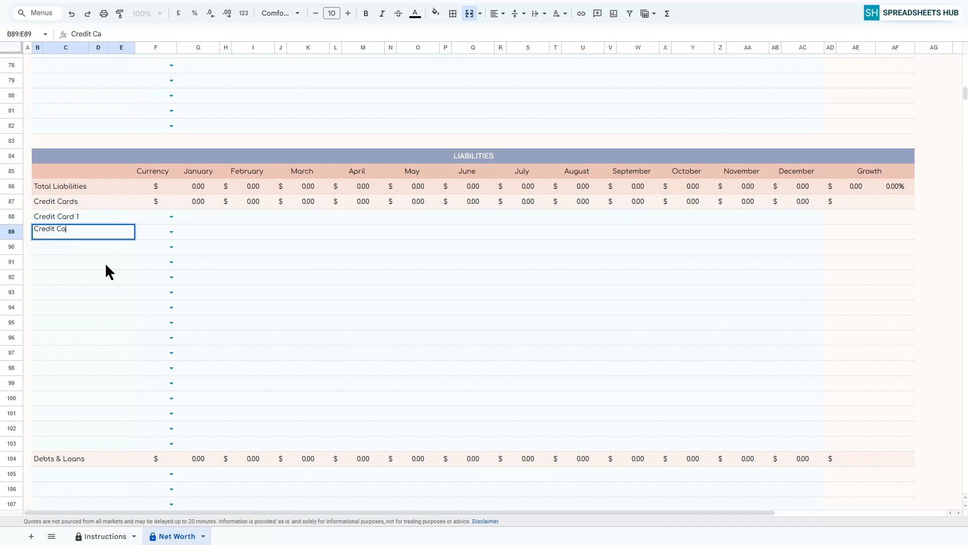
key(Return)
text(Credit Card 3)
key(Return)
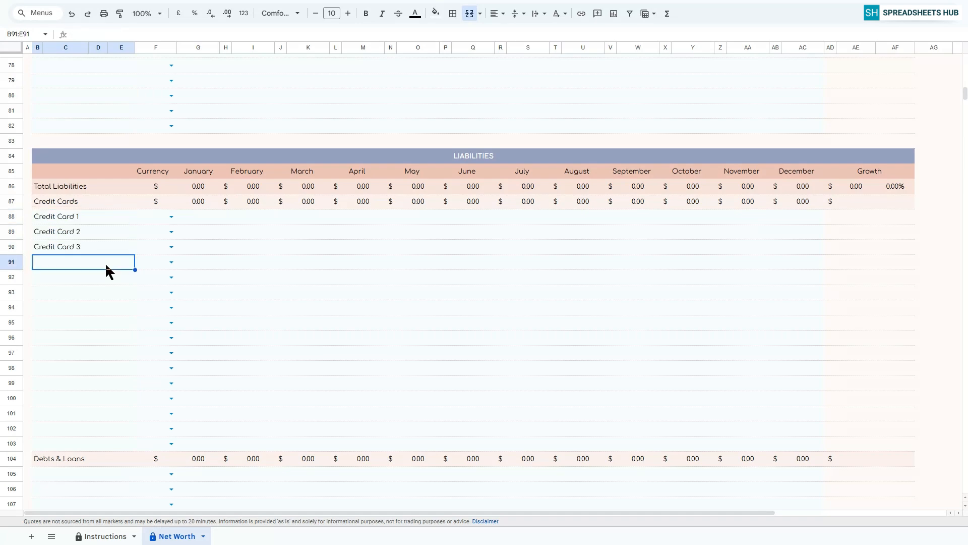
Set the currency of all three credit card rows to USD.
click(170, 215)
click(161, 239)
key(shift+Down)
key(shift+Down)
key(ctrl+d)
Enter the January balances for Credit Cards 1, 2 and 3 as 2000, 1500 and 1500.
click(196, 222)
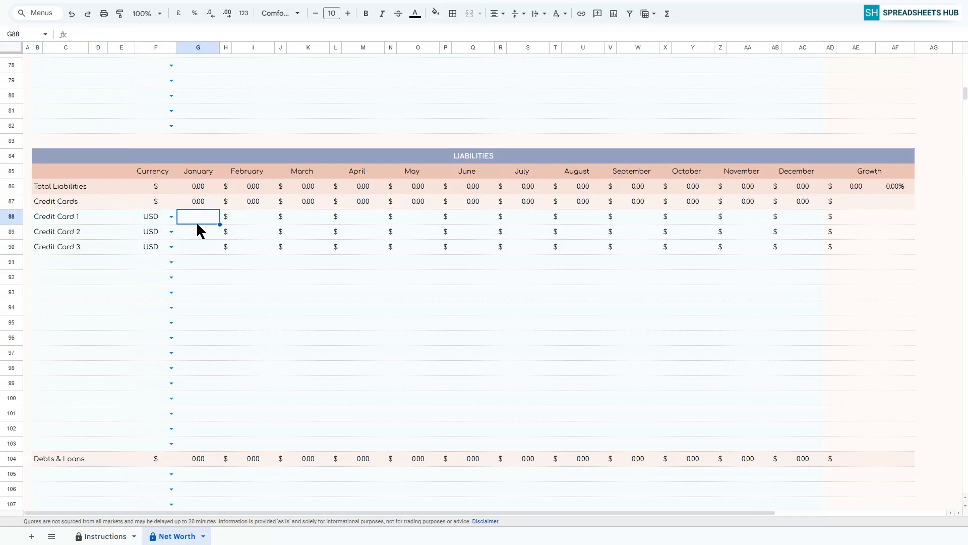
text(2000)
key(Return)
text(1500)
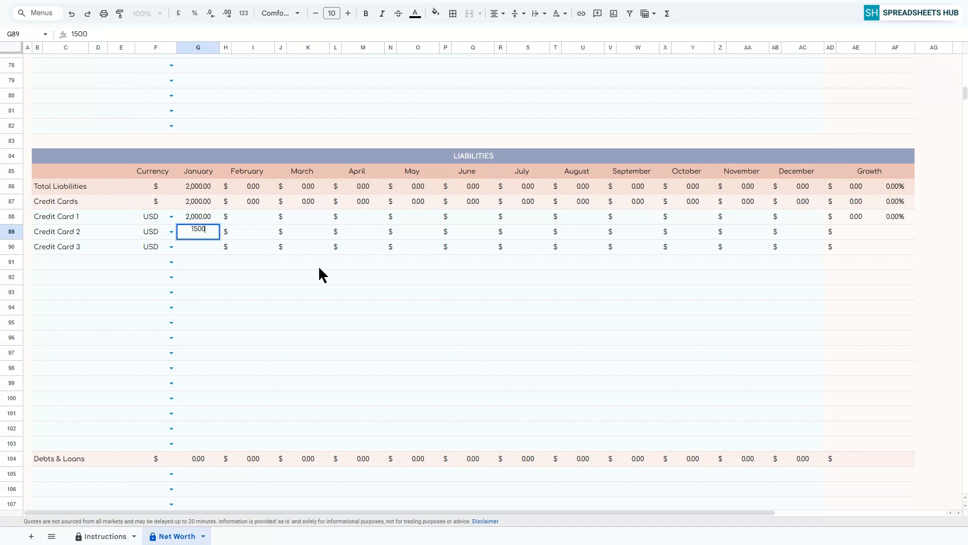
key(Return)
text(1500)
Enter the three credit card balances for February (2000, 1300, 1300) and March (1900, 1400, 1300).
key(Return)
click(253, 217)
text(2,000)
key(Return)
text(1300)
key(Return)
Enter the three credit card balances for April (1800, 1500, 1300) and May (1900, 1500, 1200).
text(1300)
key(Return)
click(308, 217)
text(1900)
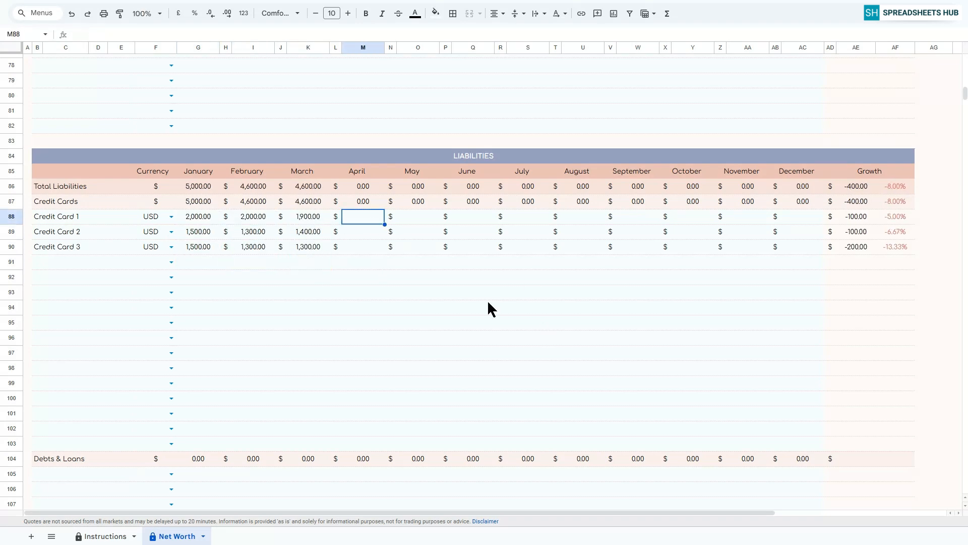
text(1500)
key(Return)
text(1300)
key(Return)
click(421, 215)
text(1900)
Enter the three credit card balances for June (1900, 1500, 1200) and July (1800, 1400, 1200).
key(Return)
text(1,500.)
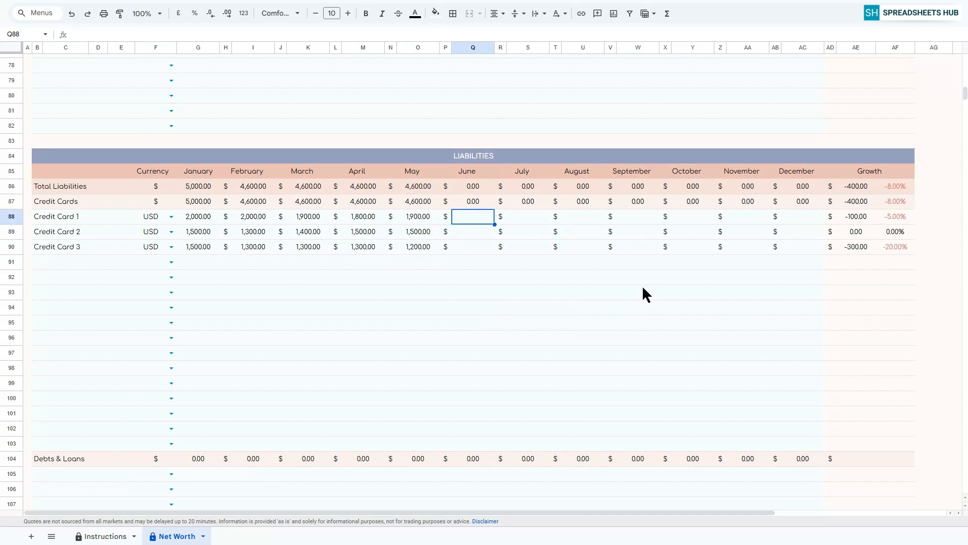
text(00)
key(Return)
text(1200)
key(Return)
click(529, 216)
text(1800)
Enter 1700, 1300 and 1200 as the three credit card balances for both August and September.
key(Return)
text(1400)
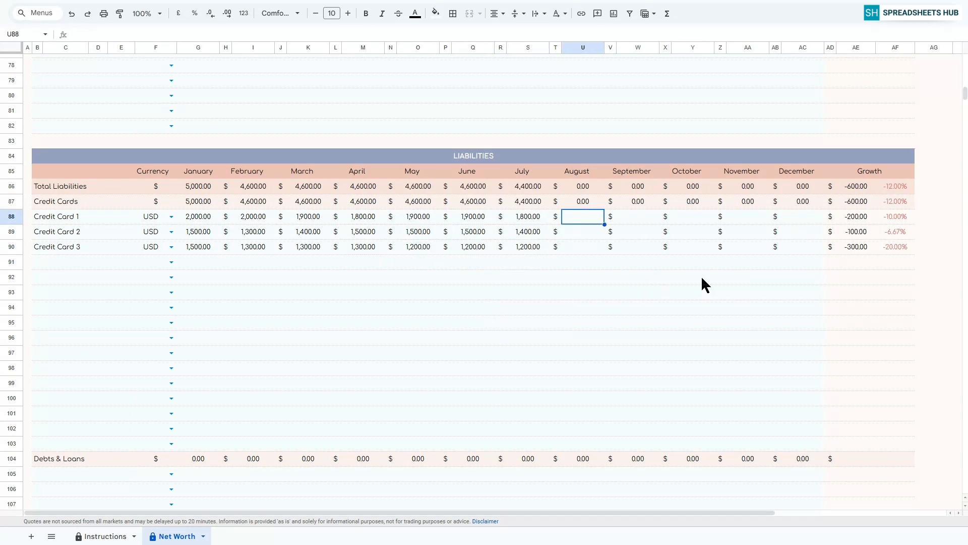
text(300)
key(Return)
text(1200)
key(Return)
click(638, 217)
text(1700)
Enter the three credit card balances for October (1600, 1250, 1250), November (1600, 1200, 1200) and December (1500, 1000, 1000).
key(Return)
text(1300)
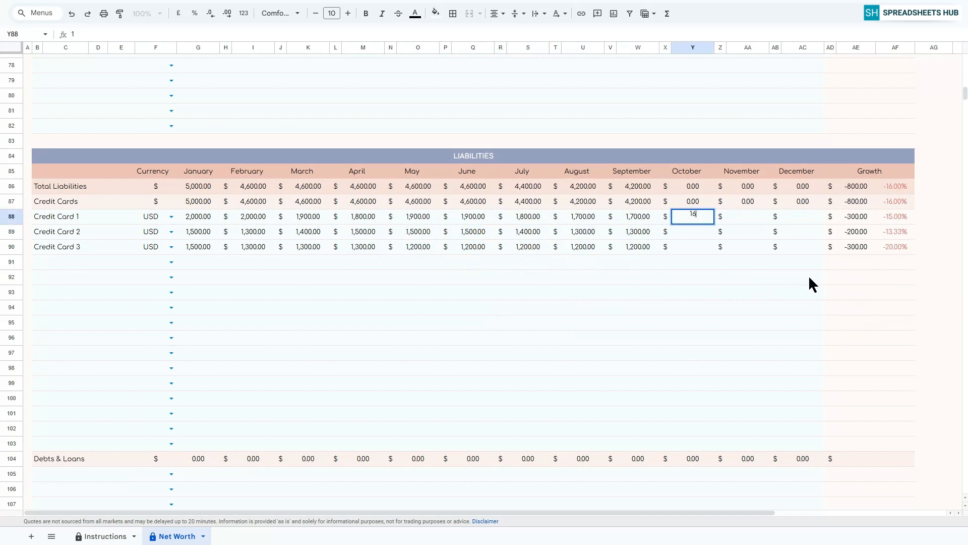
key(Return)
click(748, 217)
text(1600)
key(Return)
text(1200)
key(Return)
text(1200)
key(Return)
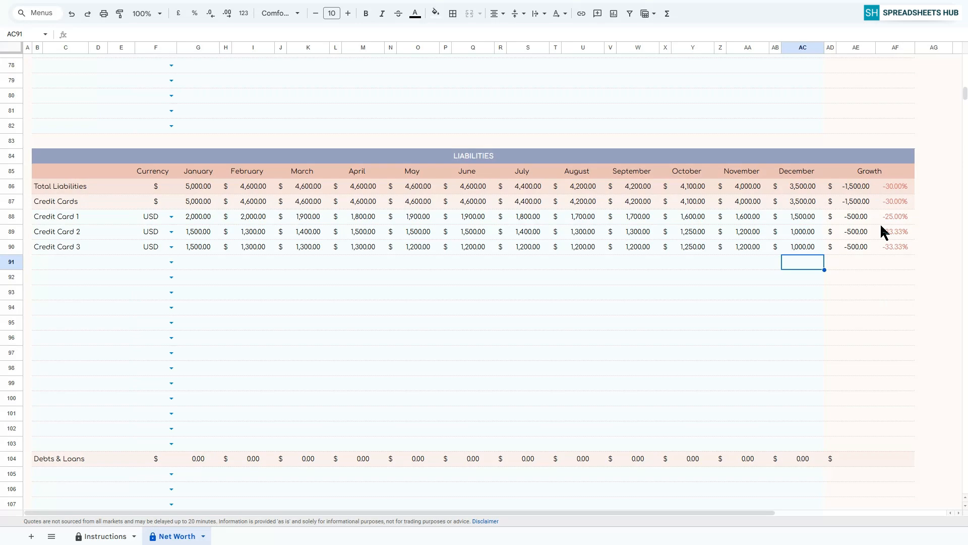
Add Car Loan, Student loan and Personal loan as entries in the Debts & Loans category.
scroll(881, 226, down, 7)
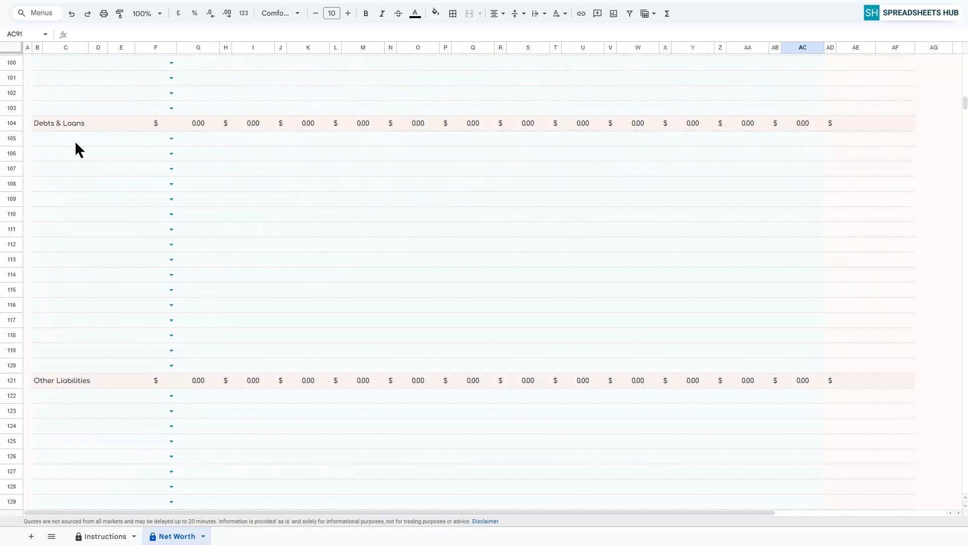
click(74, 141)
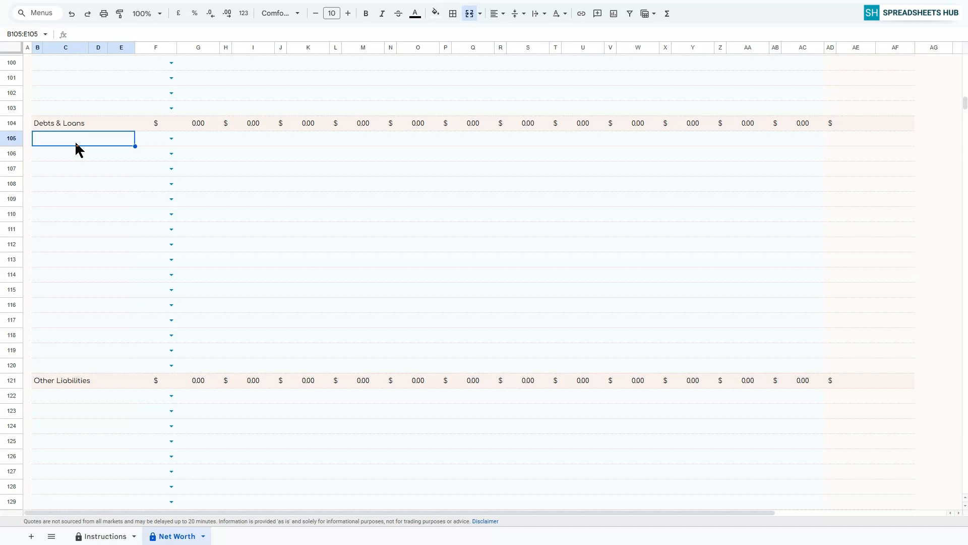
text(Car Loan)
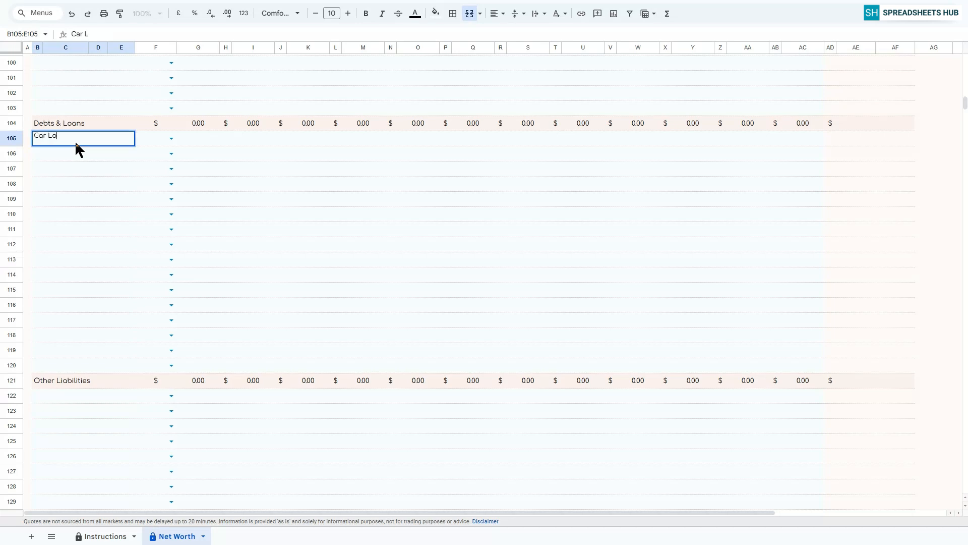
key(Return)
text(Stu)
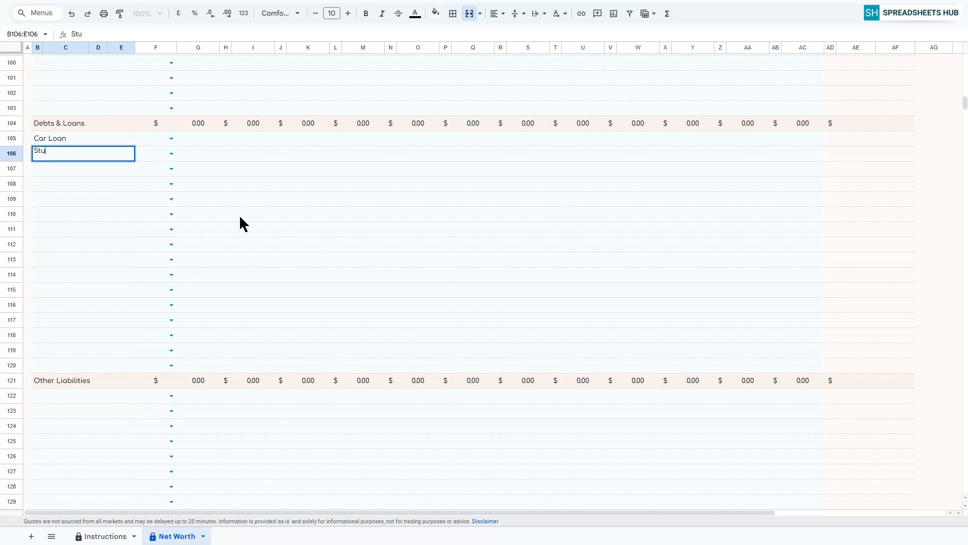
text(dent loan)
key(Return)
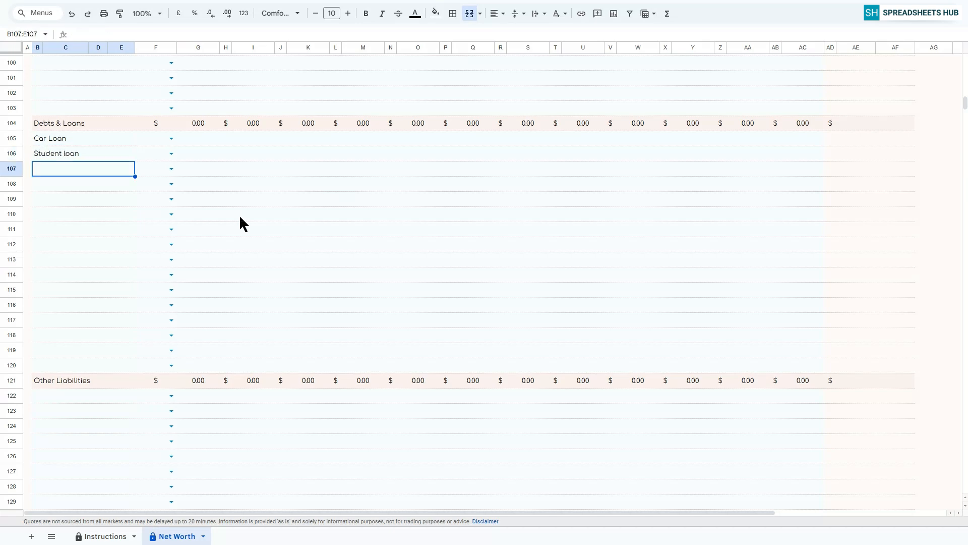
text(Personal loan)
key(Return)
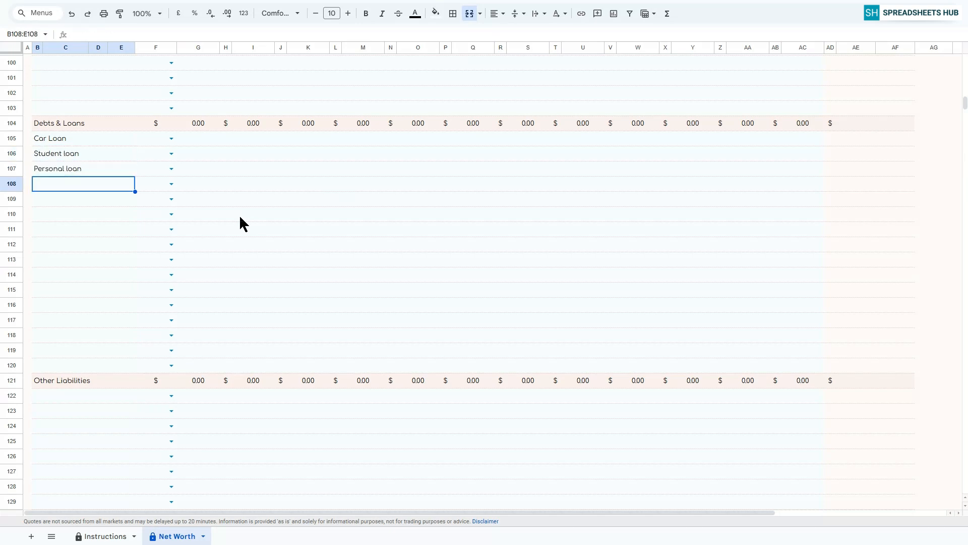
Set the currency of the Car Loan, Student loan and Personal loan rows to USD.
click(172, 139)
click(152, 156)
key(shift+Down)
key(shift+Down)
key(ctrl+d)
Enter the January Car Loan, Student loan and Personal loan balances as 30000, 25000 and 10000.
click(207, 140)
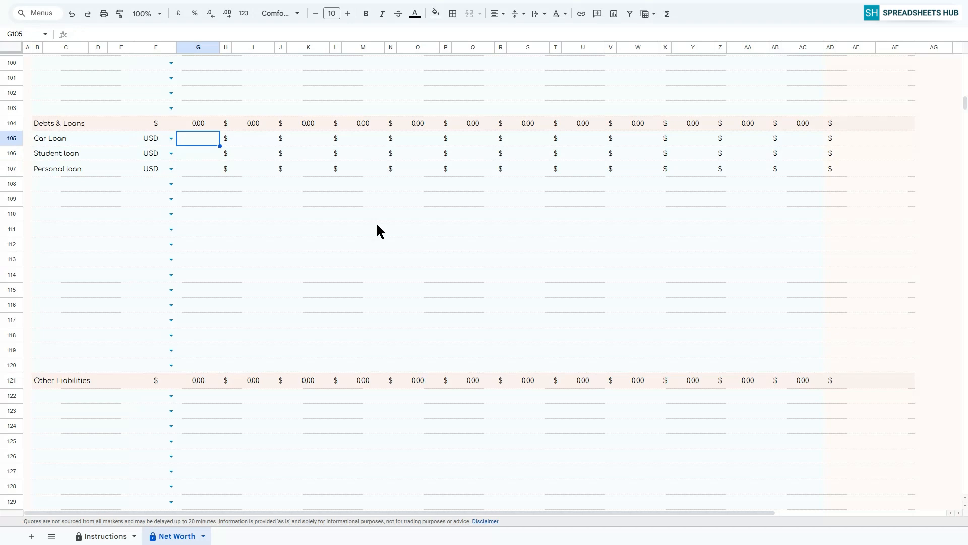
text(30000)
key(Return)
text(25000)
key(Return)
text(100000.00)
Enter the February Car Loan, Student loan and Personal loan balances as 29500, 25000 and 9000.
key(Return)
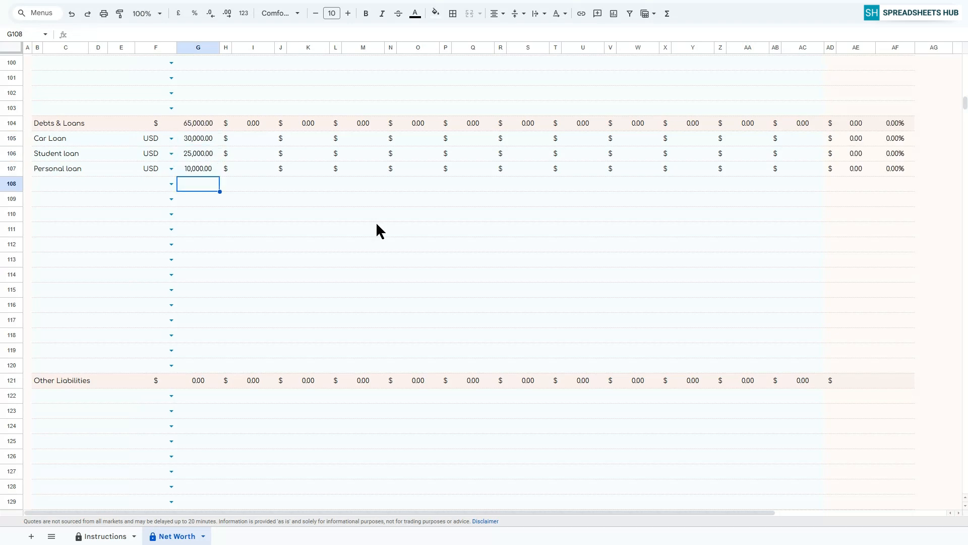
key(Up)
key(Up)
key(Up)
key(Right)
key(Right)
text(29500)
key(Return)
text(25000)
key(Return)
text(9000)
Enter the March Car Loan, Student loan and Personal loan balances as 29000, 24000 and 9000.
key(Return)
key(Up)
key(Up)
key(Up)
key(Right)
key(Right)
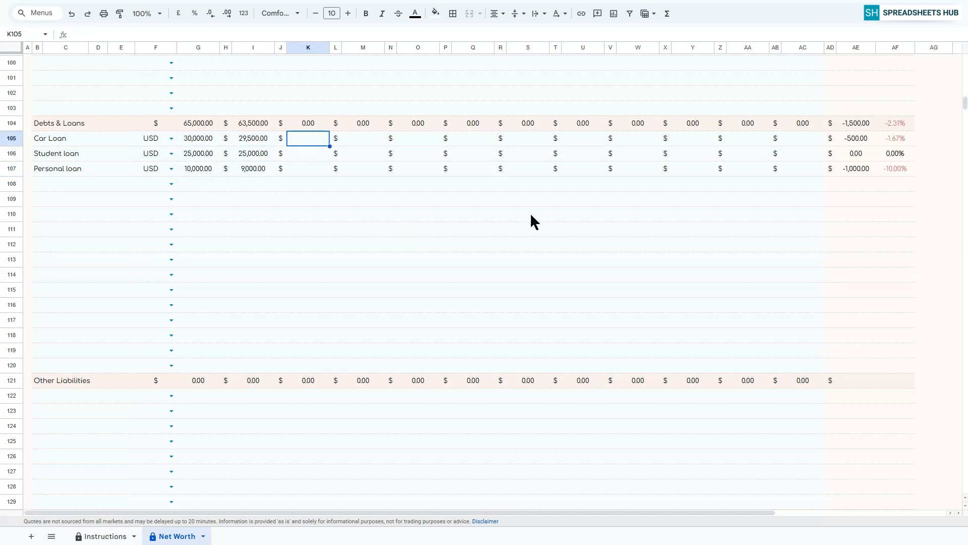
text(29000)
key(Return)
text(24000)
Enter the April Car Loan, Student loan and Personal loan balances as 28500, 23500 and 8500.
key(Return)
text(9000)
key(Return)
click(367, 141)
text(28500)
key(Return)
text(23500)
Enter the May Car Loan, Student loan and Personal loan balances as 28000, 23000 and 8000.
key(Return)
text(8500)
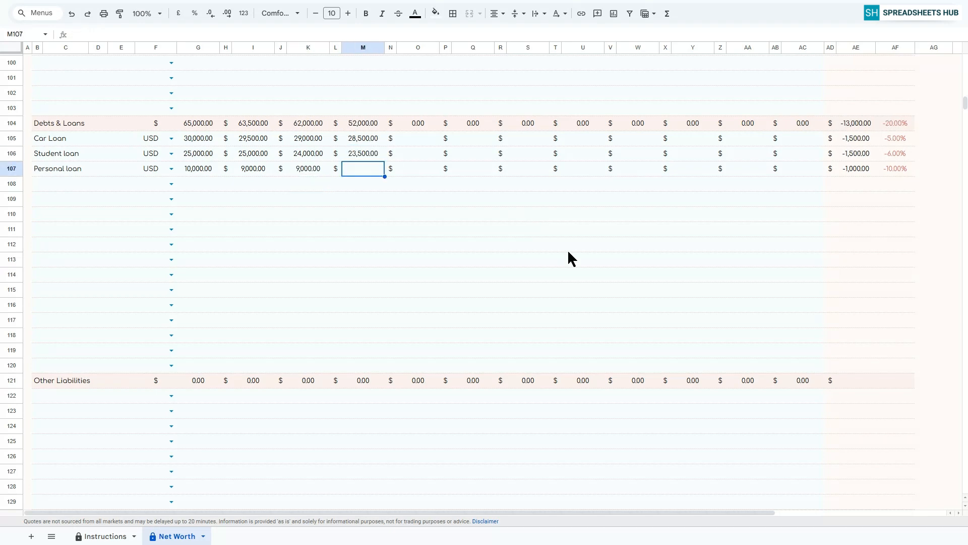
key(Return)
key(Up)
key(Up)
key(Up)
key(Right)
key(Right)
text(28000)
Enter the June Car Loan, Student loan and Personal loan balances as 27500, 22500 and 7500.
key(Return)
text(23000)
key(Return)
text(8000)
Enter the July Car Loan, Student loan and Personal loan balances as 27000, 22500 and 7000.
key(Return)
key(Up)
key(Up)
key(Up)
key(Right)
key(Right)
text(27500)
key(Return)
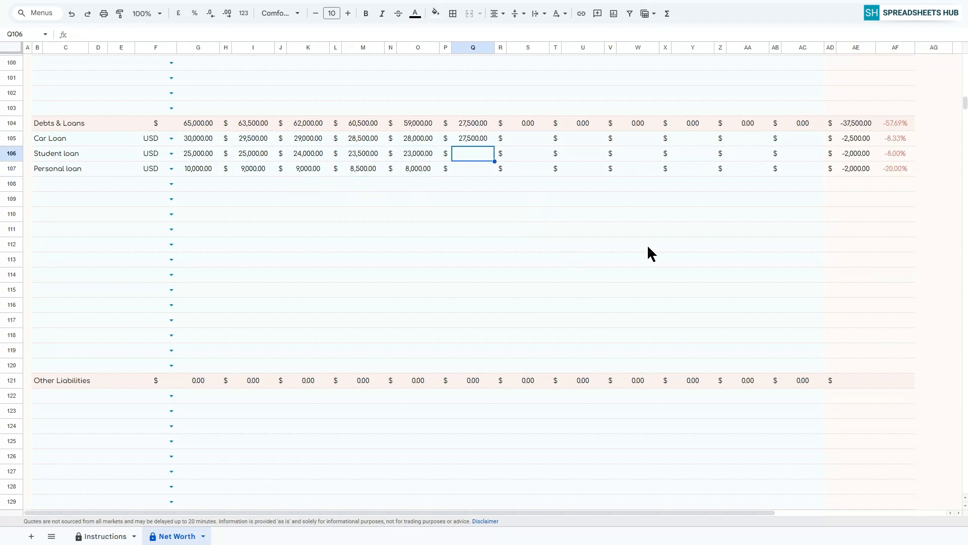
text(22500 7500)
key(Return)
key(Up)
key(Up)
key(Up)
key(Right)
key(Right)
text(27000)
key(Return)
text(22,500)
Enter the August Car Loan, Student loan and Personal loan balances as 26500, 21000 and 6500.
key(Return)
text(7000)
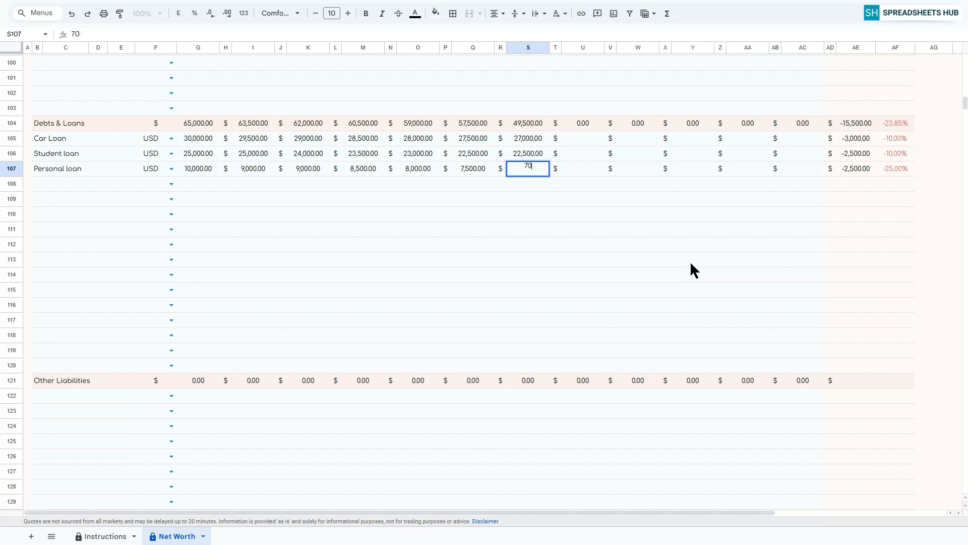
key(Return)
key(Up)
key(Up)
key(Up)
key(Right)
key(Right)
text(26500)
key(Return)
text(21000)
Enter the September Car Loan, Student loan and Personal loan balances as 26000, 19500 and 6000.
key(Return)
text(6500)
key(Return)
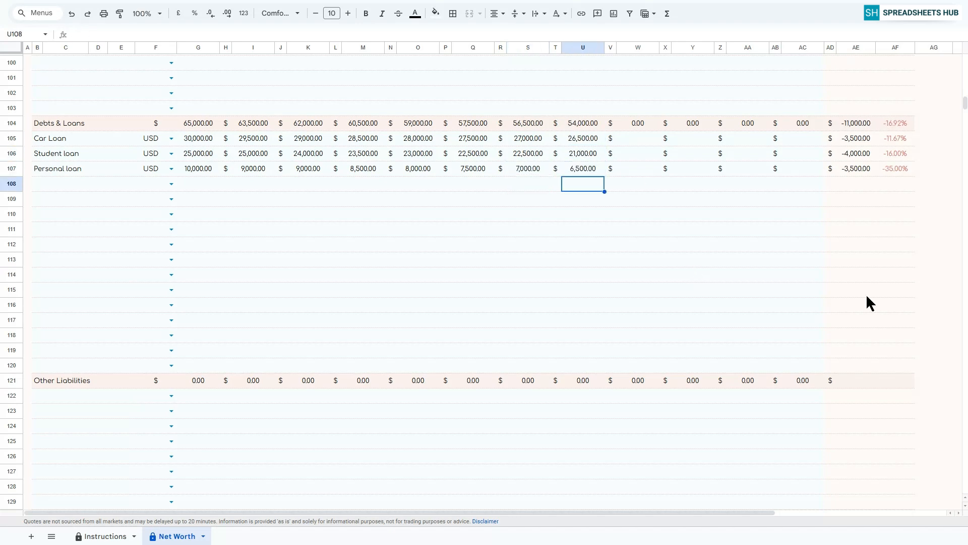
key(Up)
key(Up)
key(Up)
key(Right)
key(Right)
text(26000)
key(Return)
text(19500 6000)
Enter the October Car Loan, Student loan and Personal loan balances as 25500, 19000 and 6000.
key(Return)
key(Up)
key(Up)
key(Up)
key(Right)
key(Right)
text(25500 19000 6000)
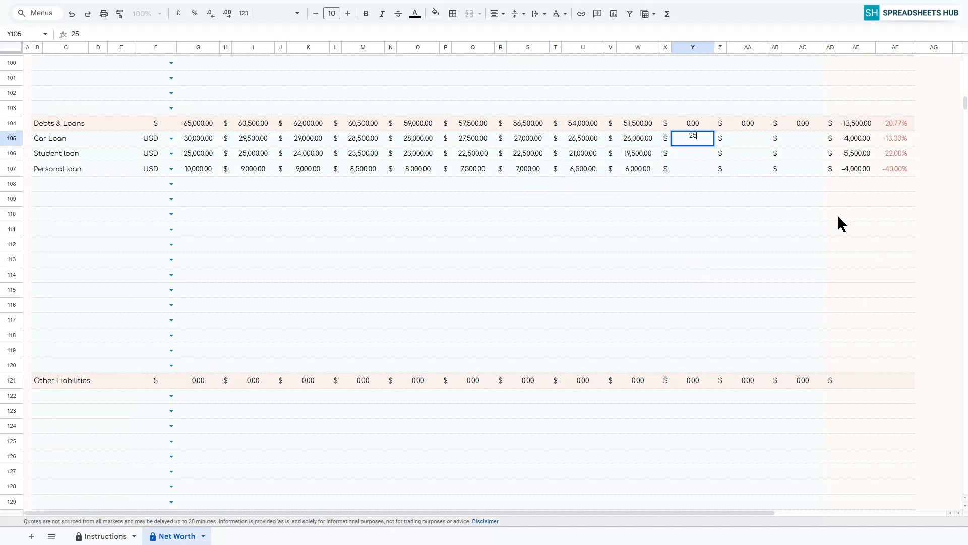
Enter the November Car Loan, Student loan and Personal loan balances as 25000, 18500 and 5500.
key(Return)
key(Up)
key(Up)
key(Up)
key(Right)
key(Right)
text(25000)
key(Return)
text(18500)
Enter the December Car Loan, Student loan and Personal loan balances as 24500, 18000 and 5000.
key(Return)
text(5500)
key(Return)
key(Up)
key(Up)
key(Up)
key(Right)
key(Right)
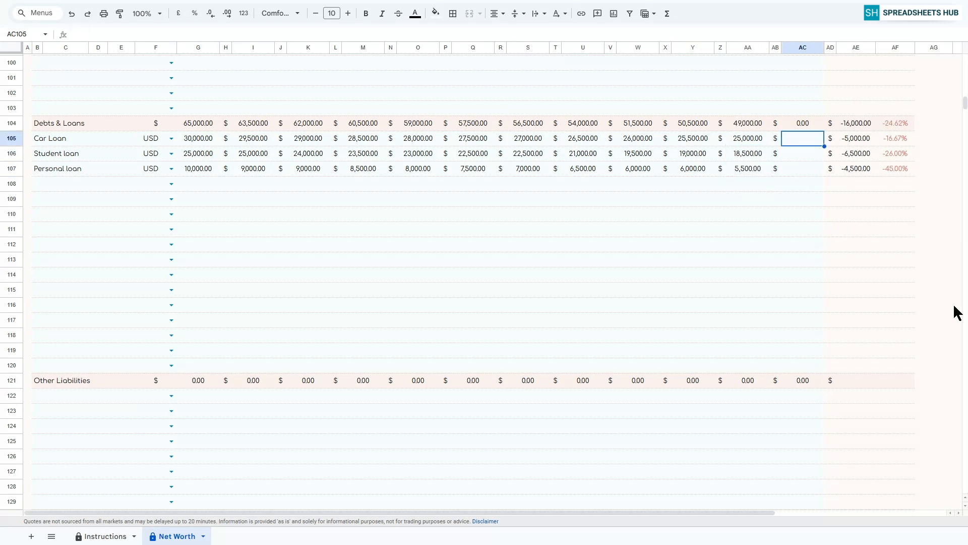
text(24500 18000 5000)
key(Return)
Add Bills and Unpaid Taxes as the first two entries under Other Liabilities.
scroll(78, 201, down, 4)
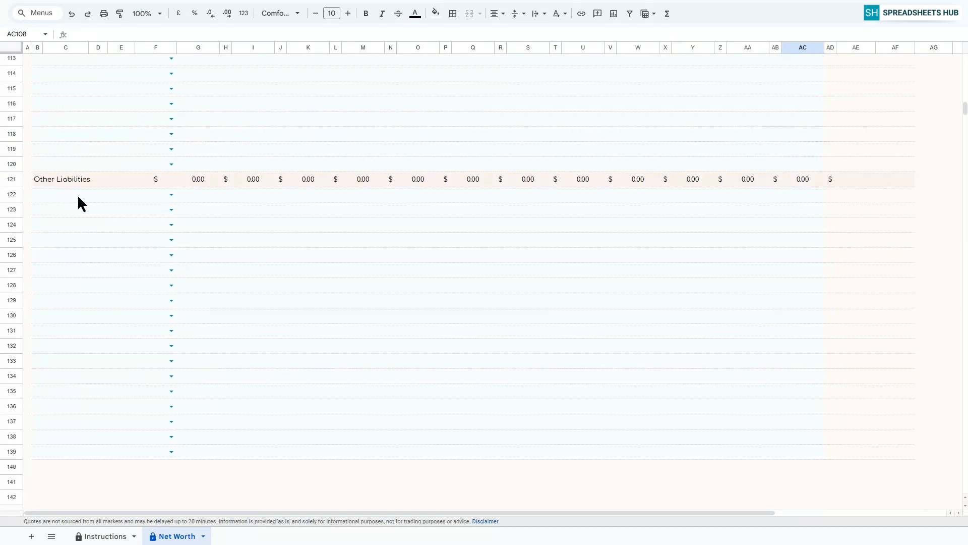
click(73, 194)
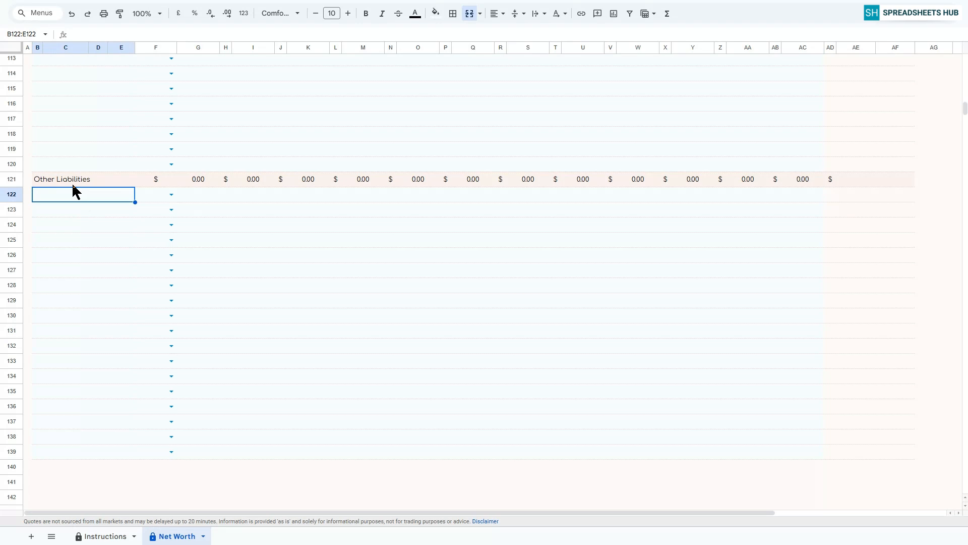
text(Bills)
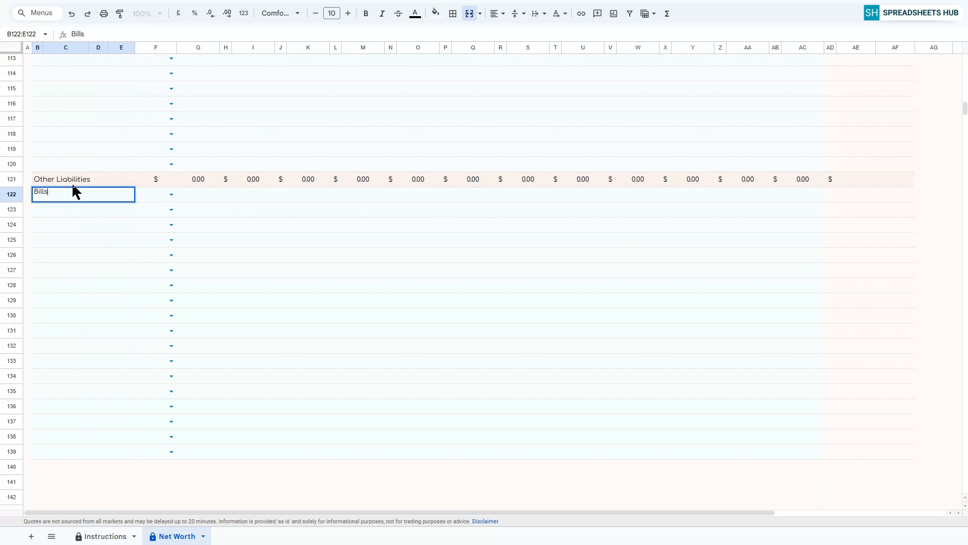
key(Return)
text(Unpaid Taxes)
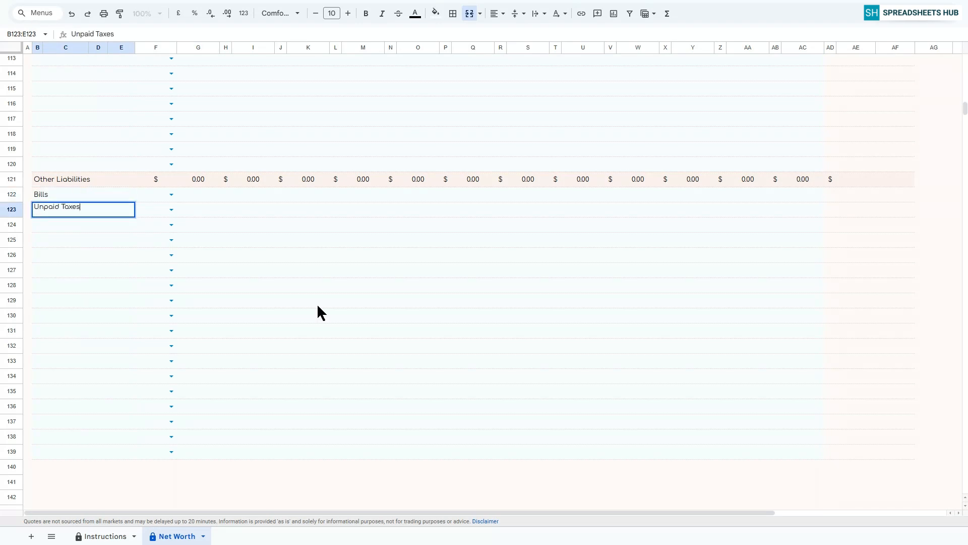
key(Return)
Set the Bills currency to EUR and enter 1000, 2000 and 1500 for January, February and March.
click(171, 195)
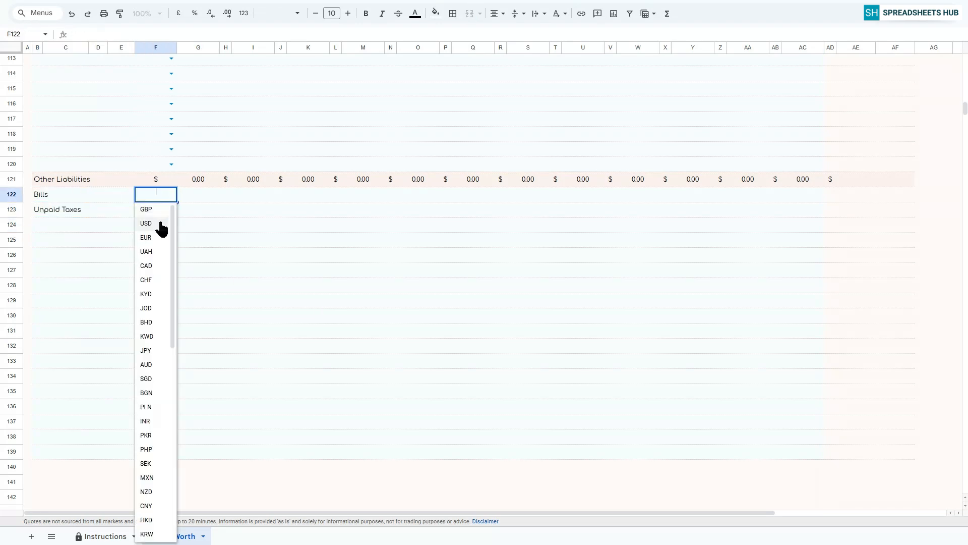
click(151, 237)
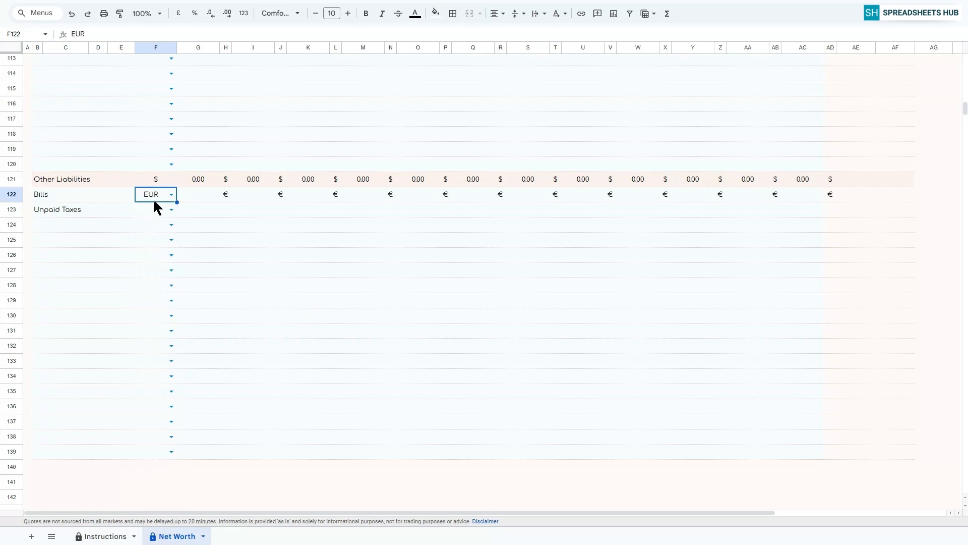
click(201, 203)
text(1000)
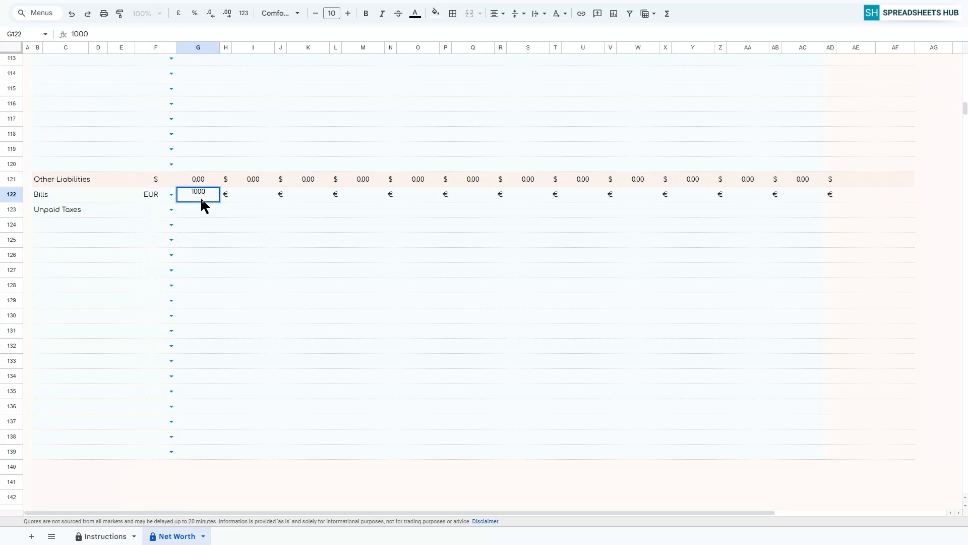
key(Return)
click(240, 193)
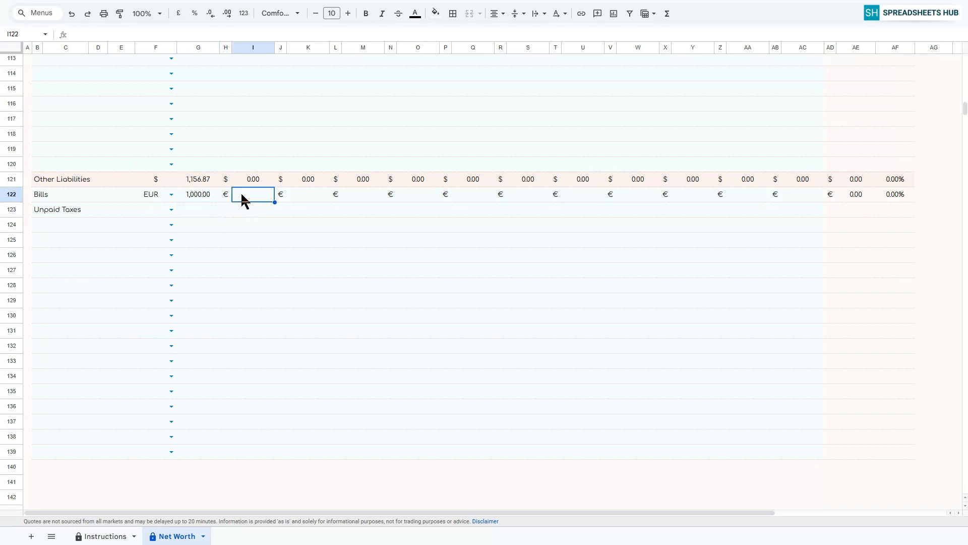
text(2000)
key(Return)
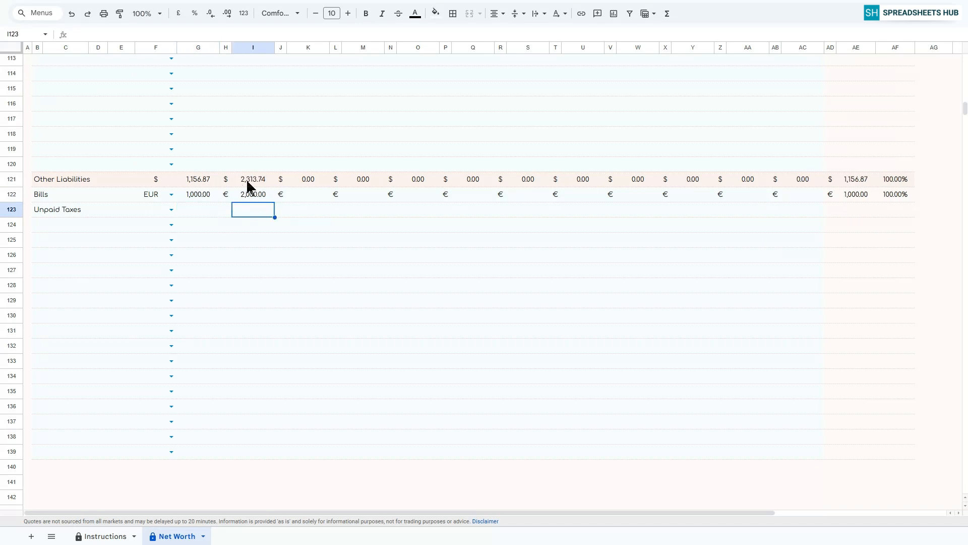
click(304, 190)
text(1500)
key(Return)
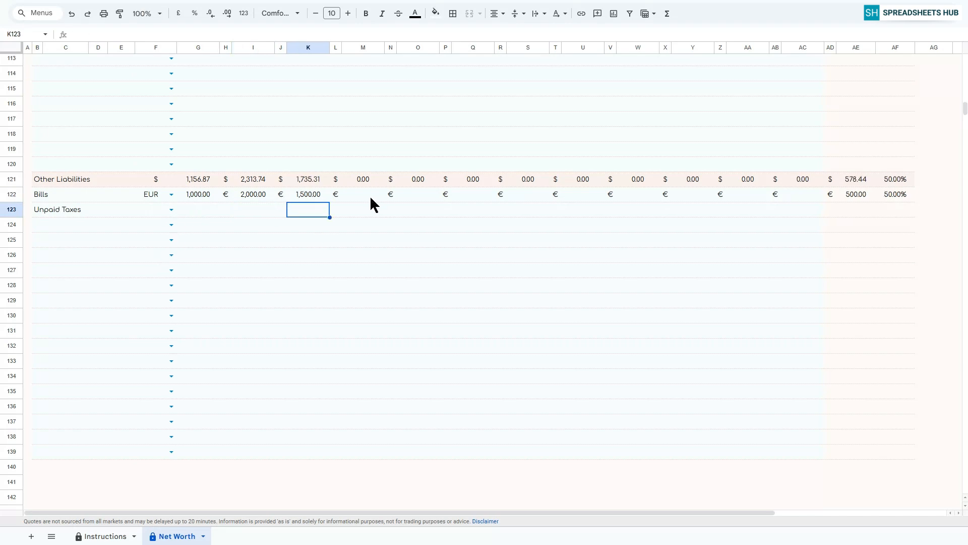
Enter the Bills amounts for April, May and June as 1600, 1700 and 1600.
click(372, 200)
text(1600)
click(419, 198)
text(1700)
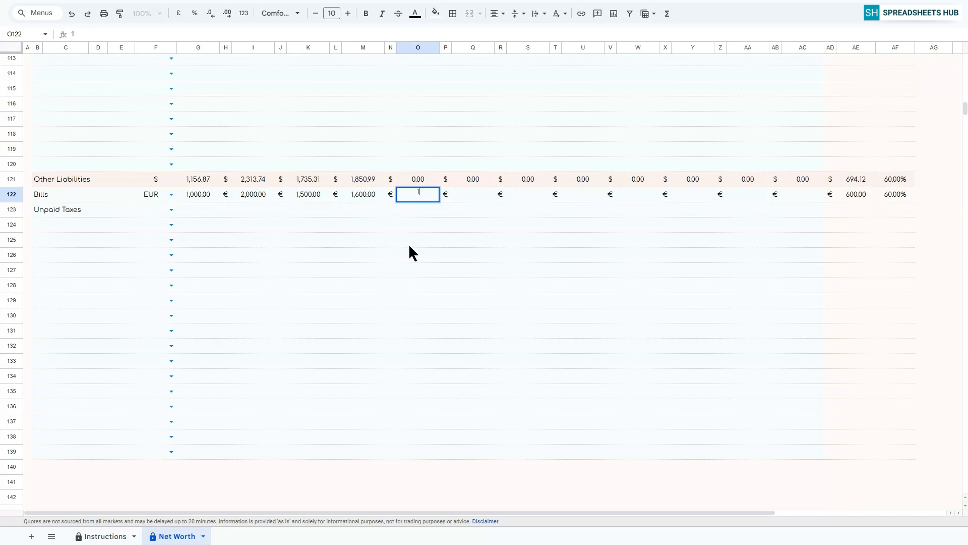
key(Return)
click(464, 198)
text(1600)
key(Return)
Enter the Bills amounts for July, August and September as 1500, 1400 and 1350.
click(525, 195)
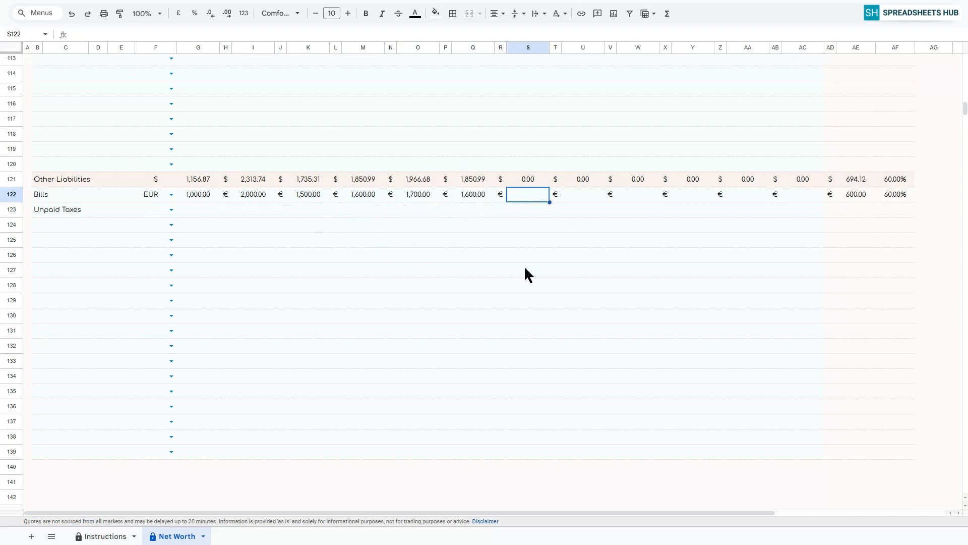
text(1500)
key(Return)
click(585, 196)
text(1400)
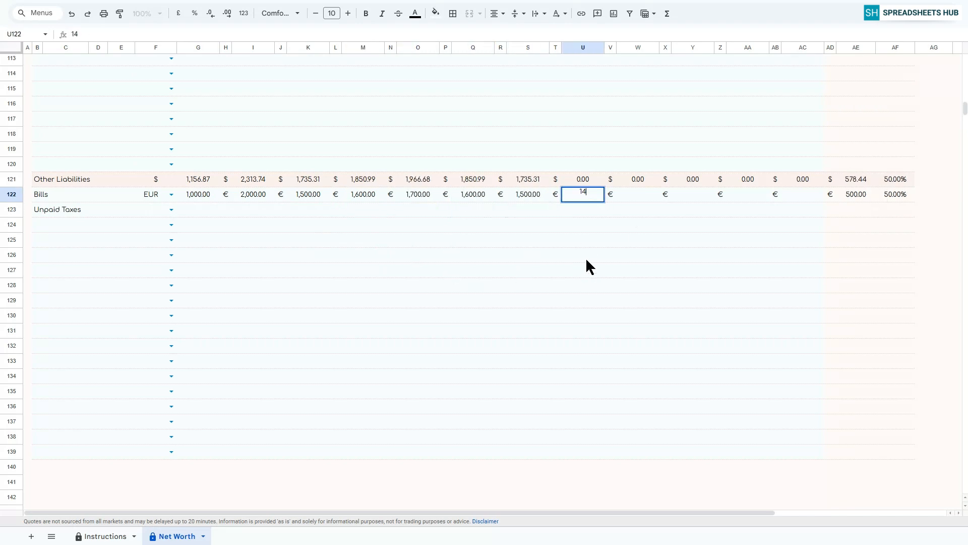
key(Return)
click(643, 196)
text(1,350)
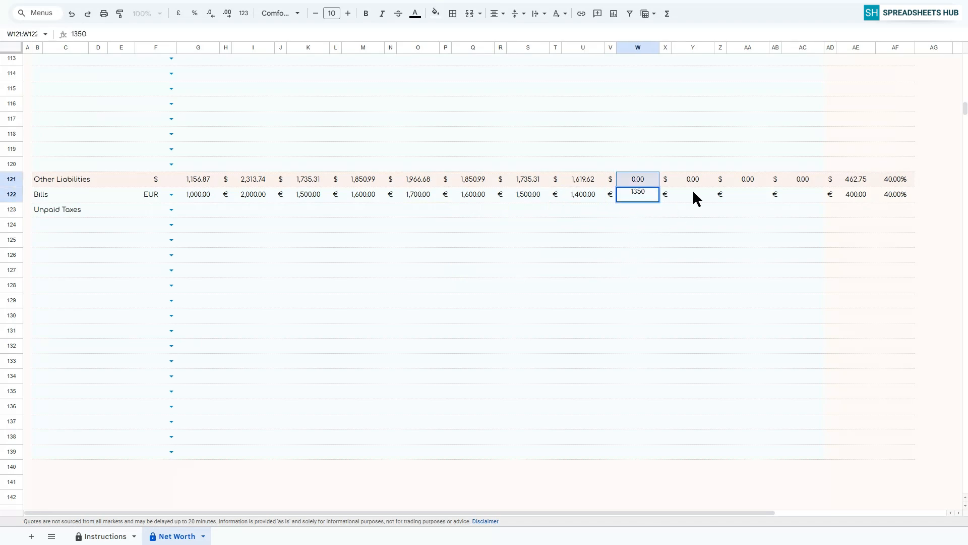
key(Return)
Enter the Bills amounts for October, November and December as 1200, 1300 and 1250.
click(692, 191)
text(1200)
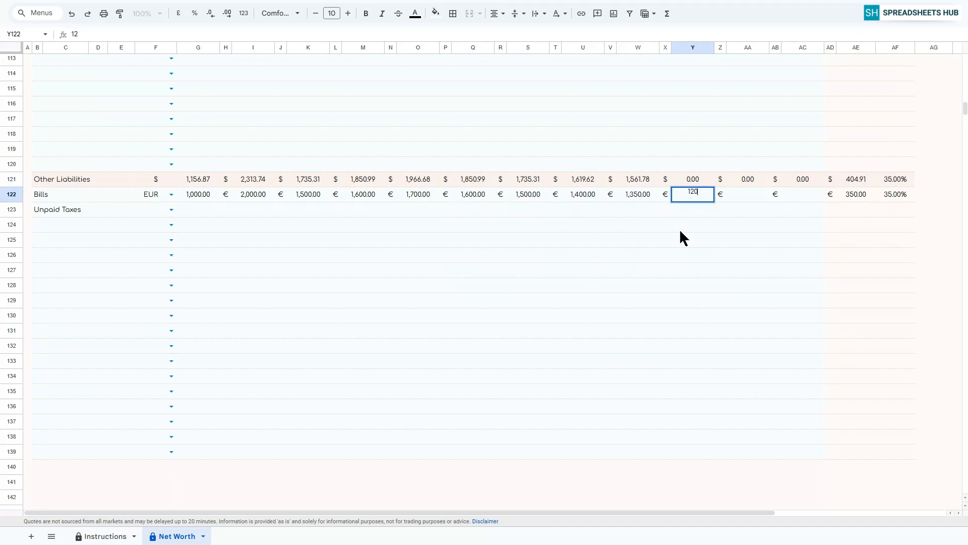
key(Return)
click(737, 195)
text(1,300)
click(799, 195)
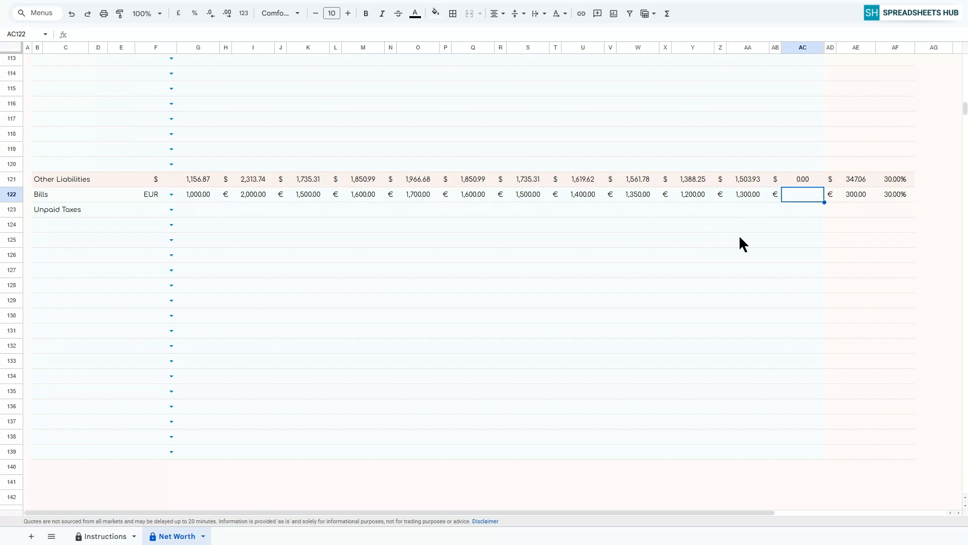
text(1250)
key(Return)
Set the Unpaid Taxes currency to USD and enter 1000, 900 and 1000 for January, February and March.
click(171, 210)
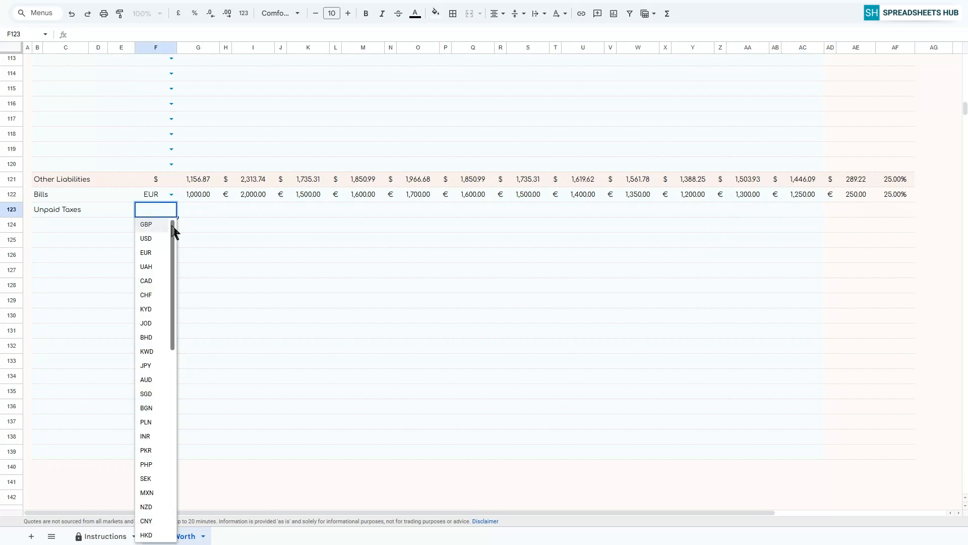
click(171, 223)
click(198, 208)
text(1000)
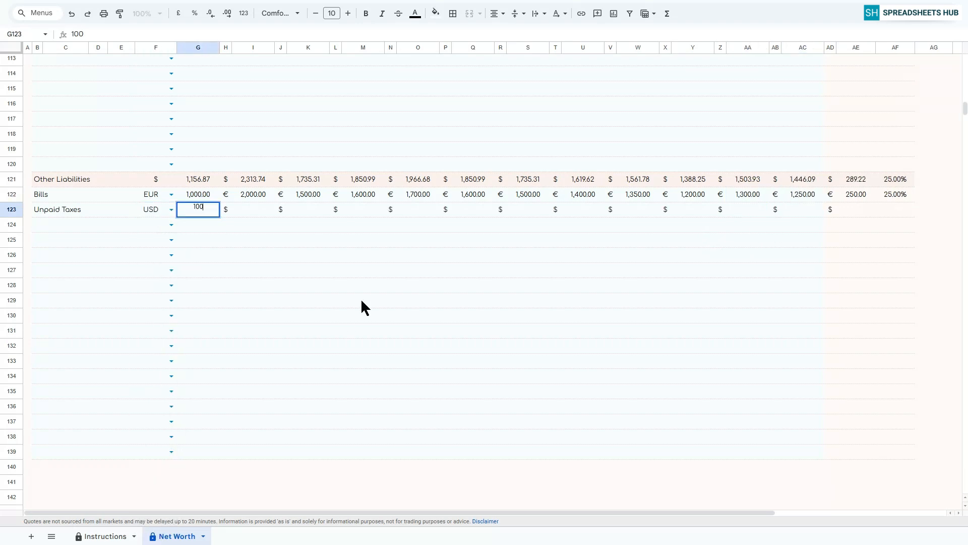
key(Return)
click(251, 210)
text(900)
key(Tab)
text(1000)
key(Tab)
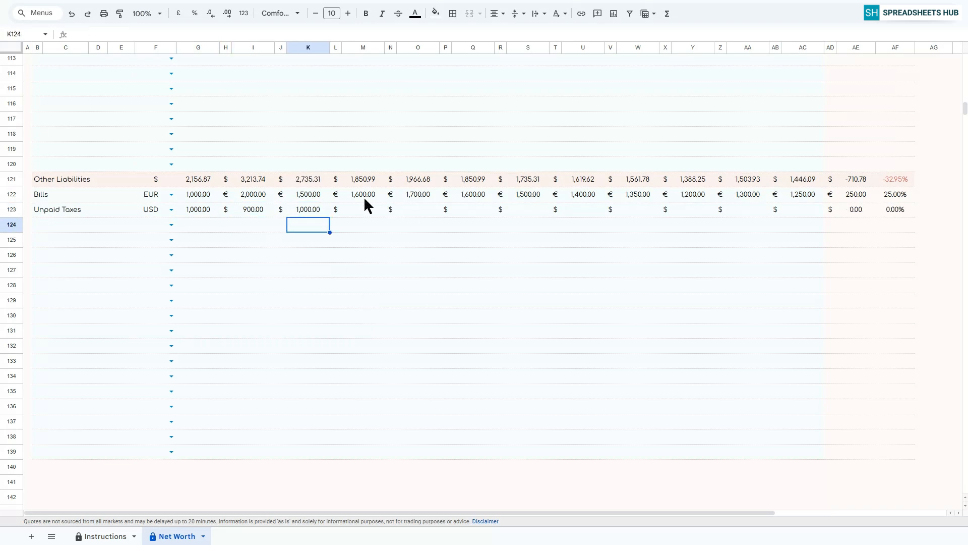
Enter the Unpaid Taxes amounts for April, May and June as 950, 1000 and 800.
text(950)
key(Tab)
text(1000)
key(Tab)
click(465, 213)
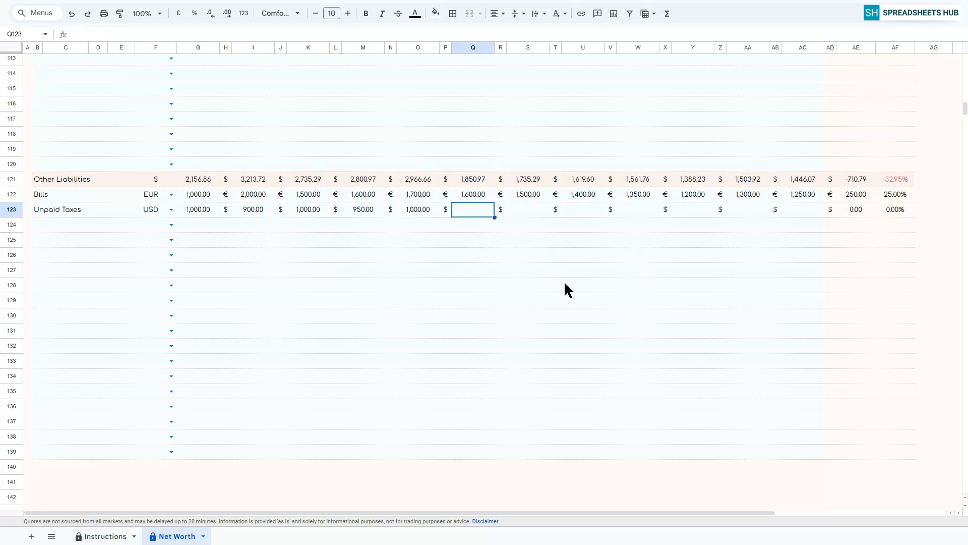
text(800)
key(Return)
Enter the Unpaid Taxes amounts for July, August and September as 900, 800 and 800.
click(526, 212)
text(900)
click(584, 210)
text(800)
key(Return)
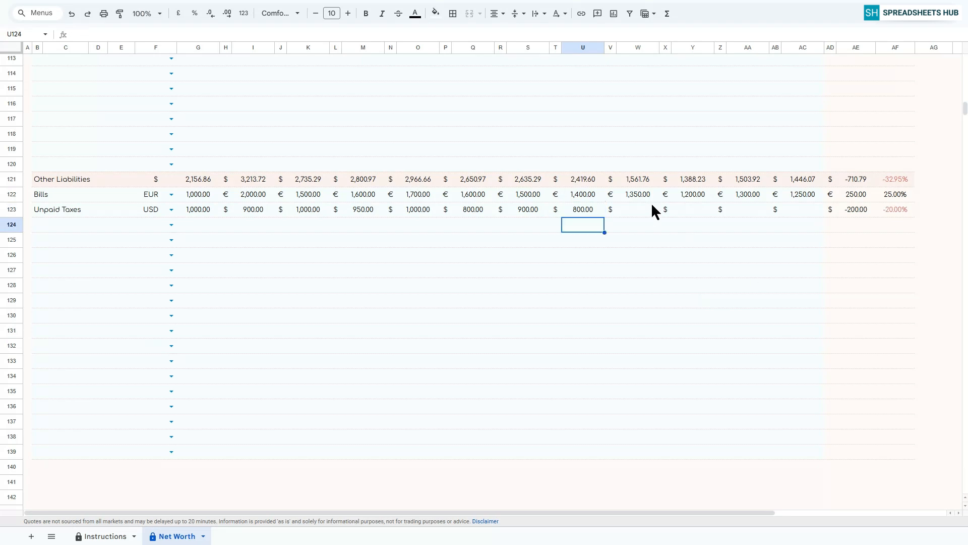
click(643, 210)
text(800)
key(Return)
Enter the Unpaid Taxes amounts for October, November and December as 800, 800 and 700.
click(698, 208)
text(800)
key(Return)
click(756, 208)
text(800)
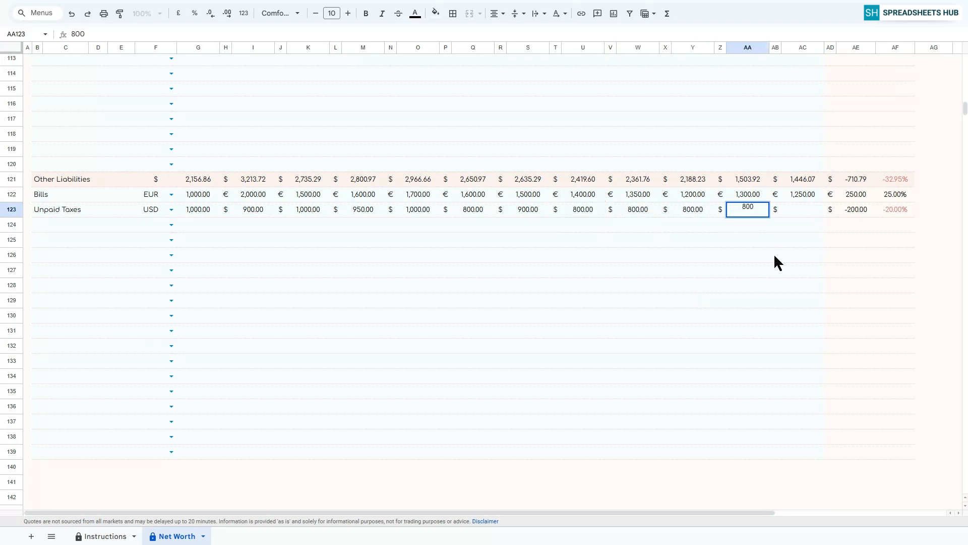
key(Return)
click(799, 211)
text(800)
key(Return)
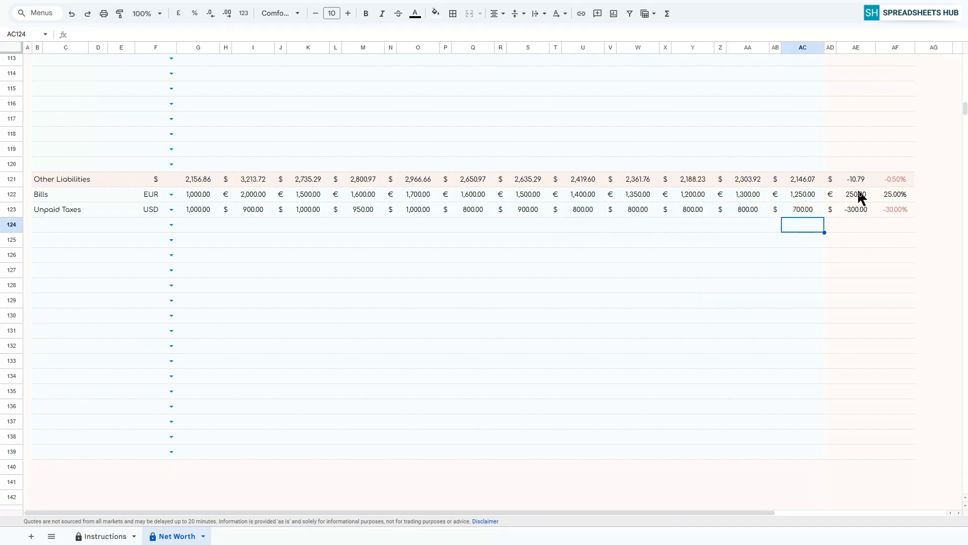
Review the asset and liability tables along with the tracker's goal achievement, net worth and assets-versus-liabilities summaries.
scroll(522, 196, up, 10)
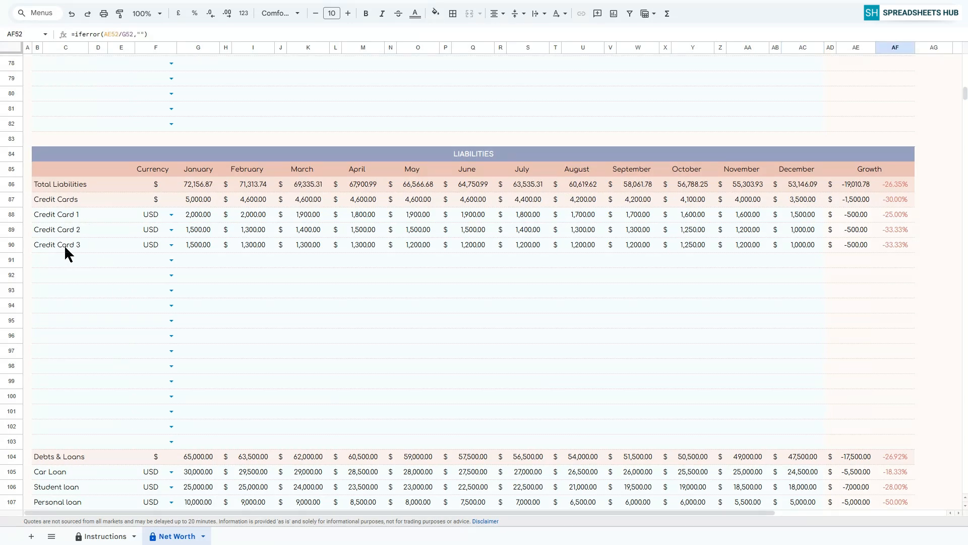
scroll(93, 243, down, 6)
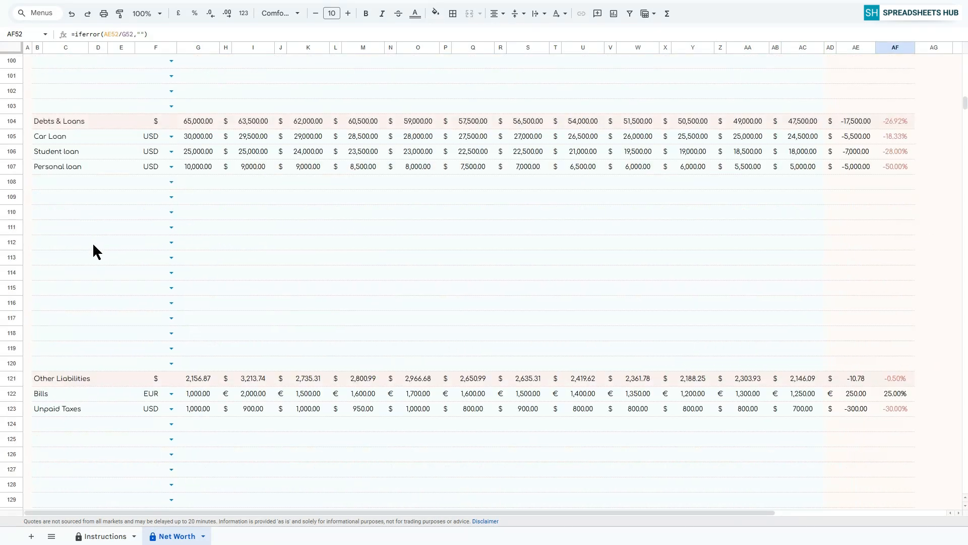
scroll(77, 191, down, 5)
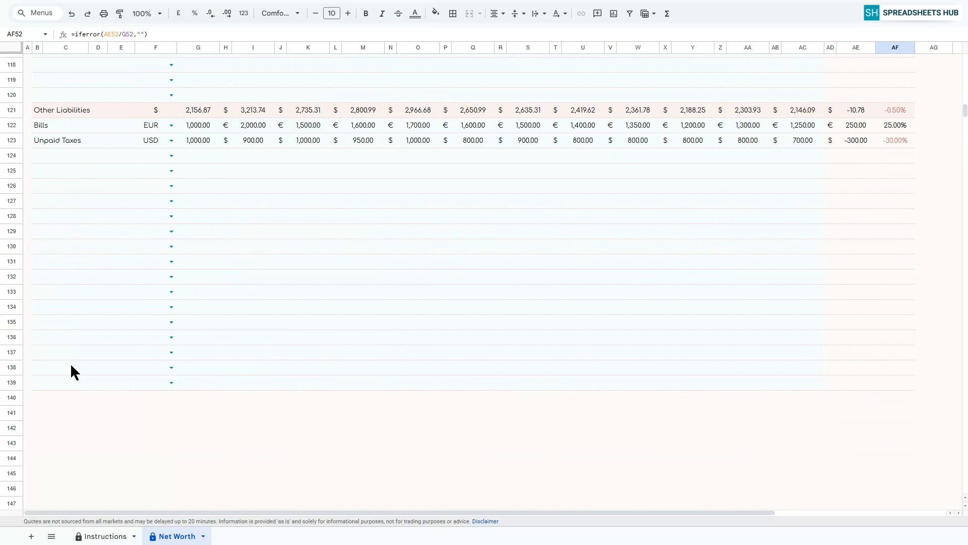
scroll(753, 301, up, 20)
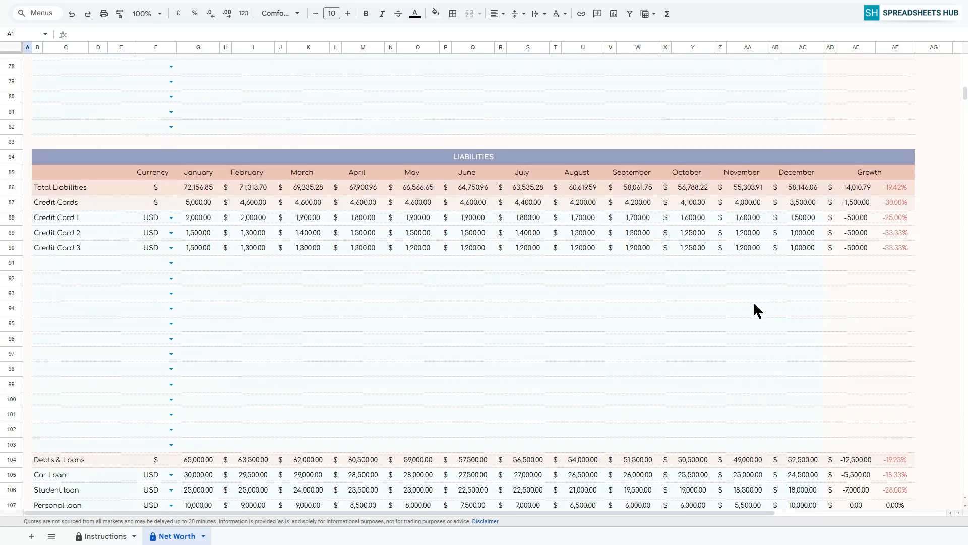
scroll(753, 301, up, 10)
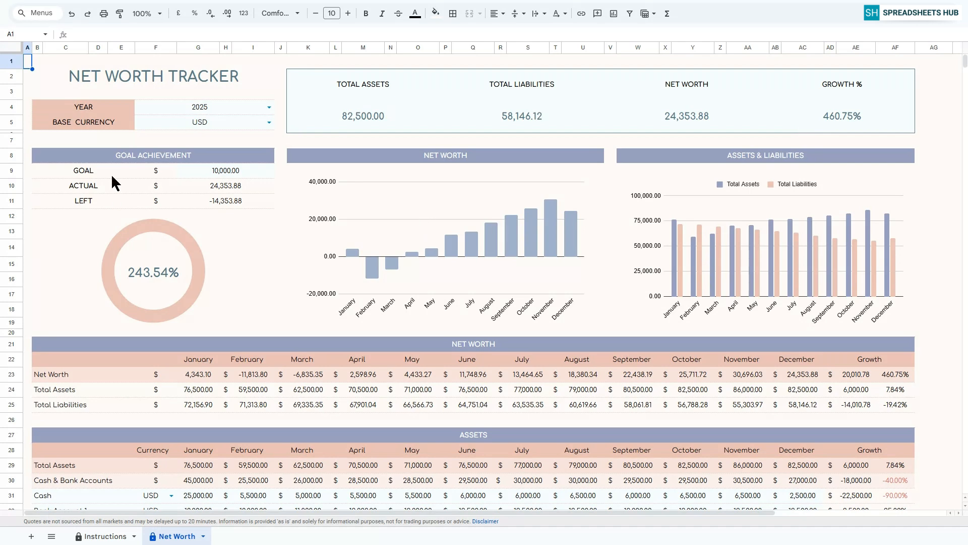
click(140, 160)
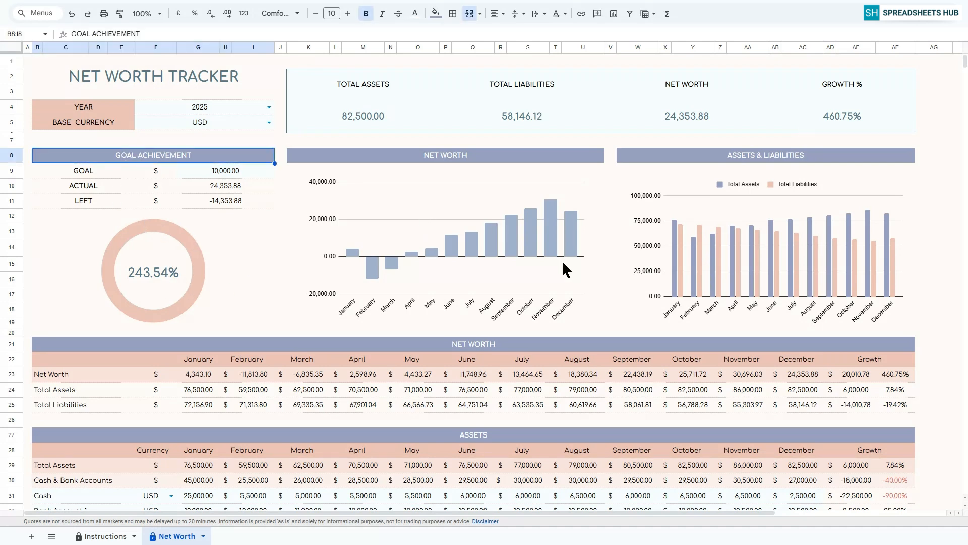
click(453, 158)
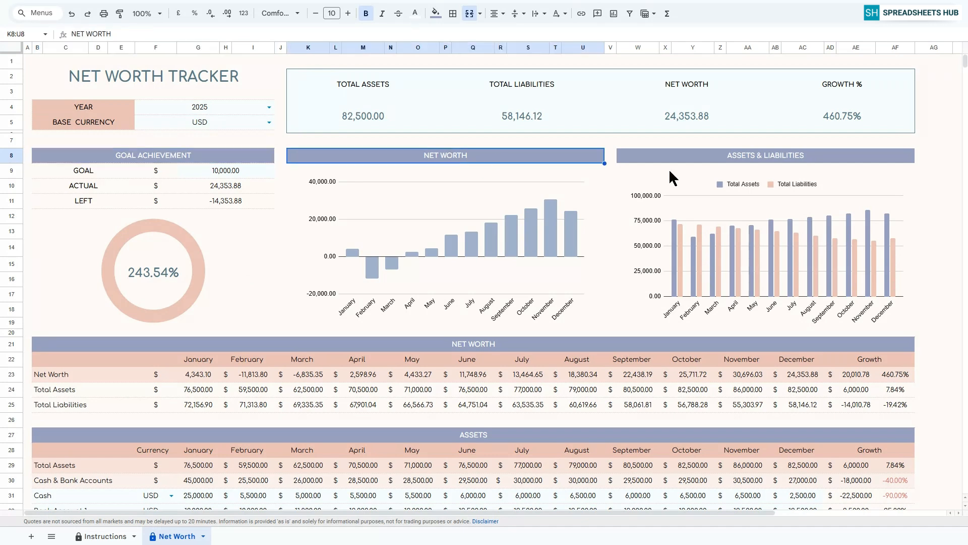
click(767, 156)
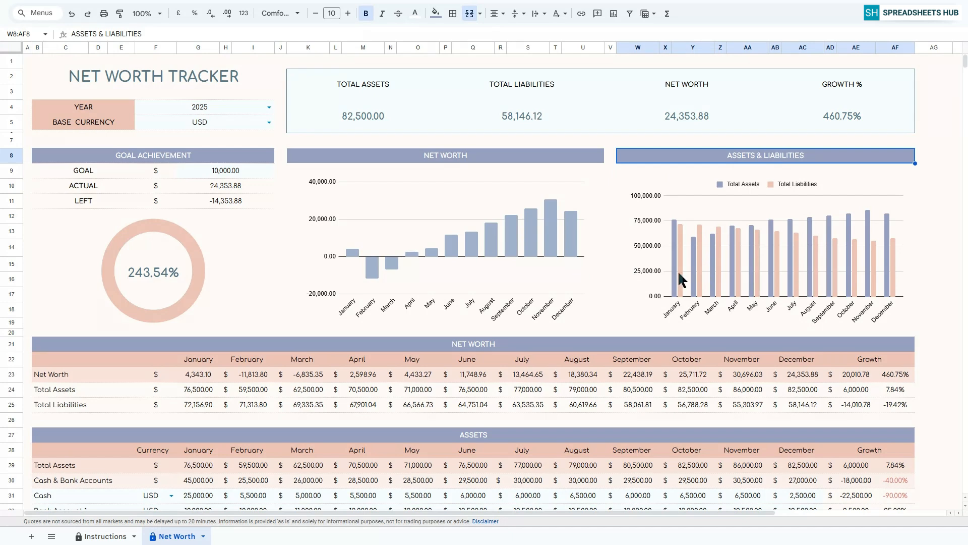
click(469, 347)
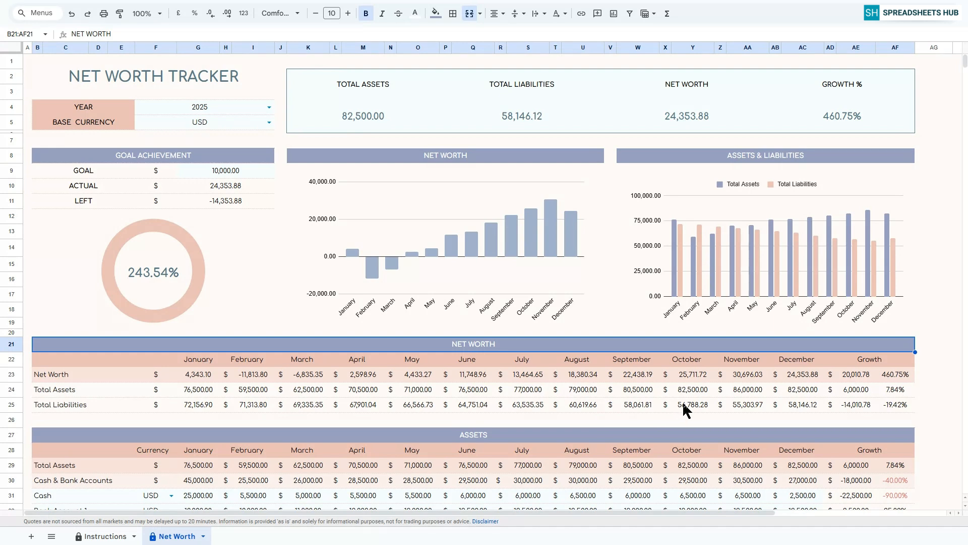
click(25, 61)
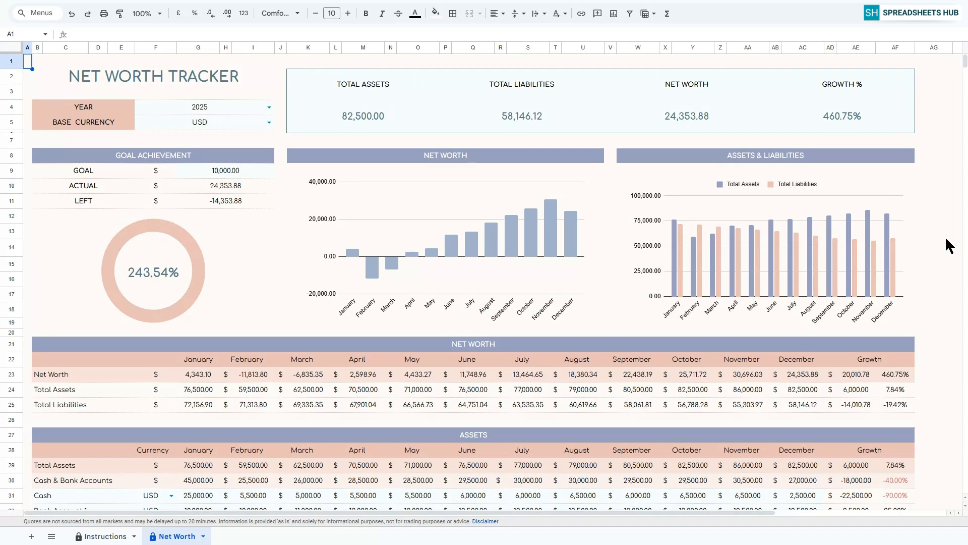
scroll(945, 235, down, 17)
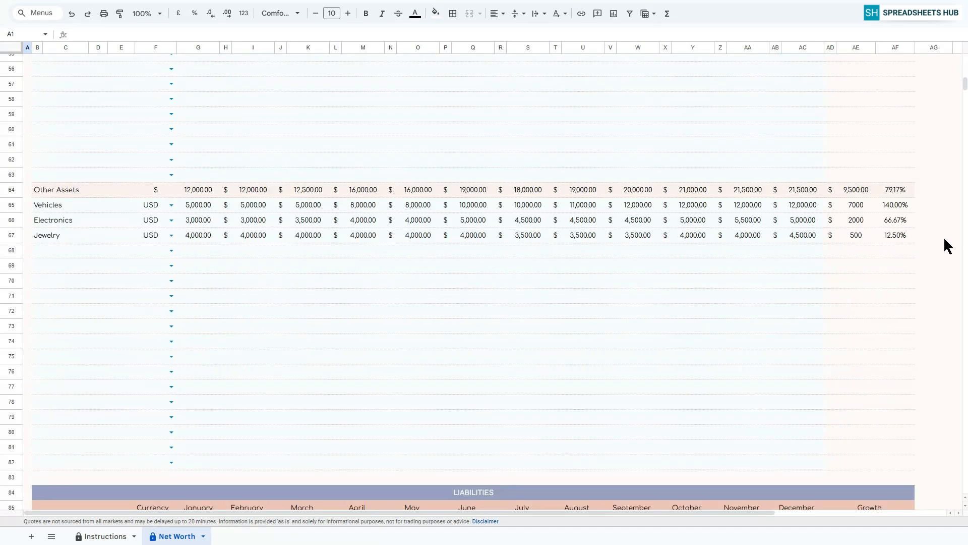
scroll(944, 240, down, 10)
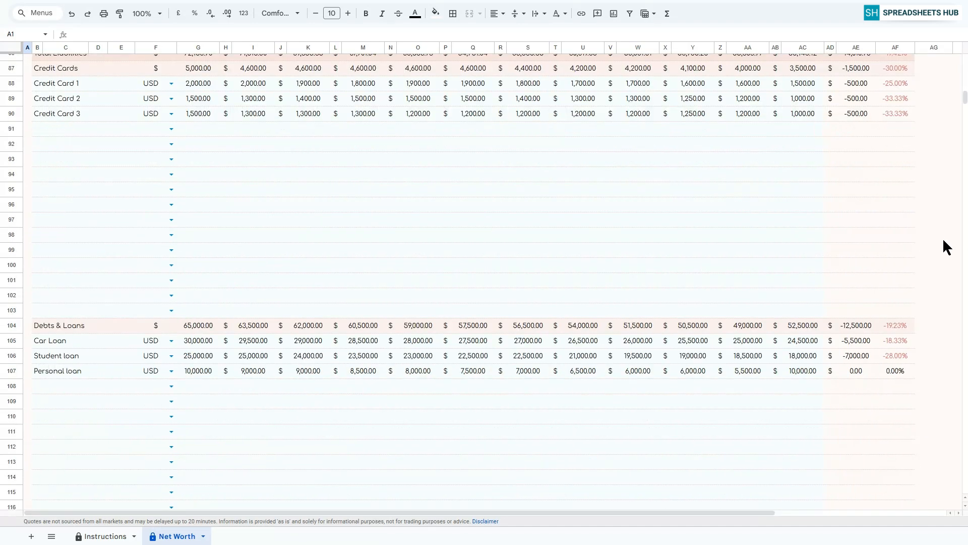
scroll(943, 237, down, 9)
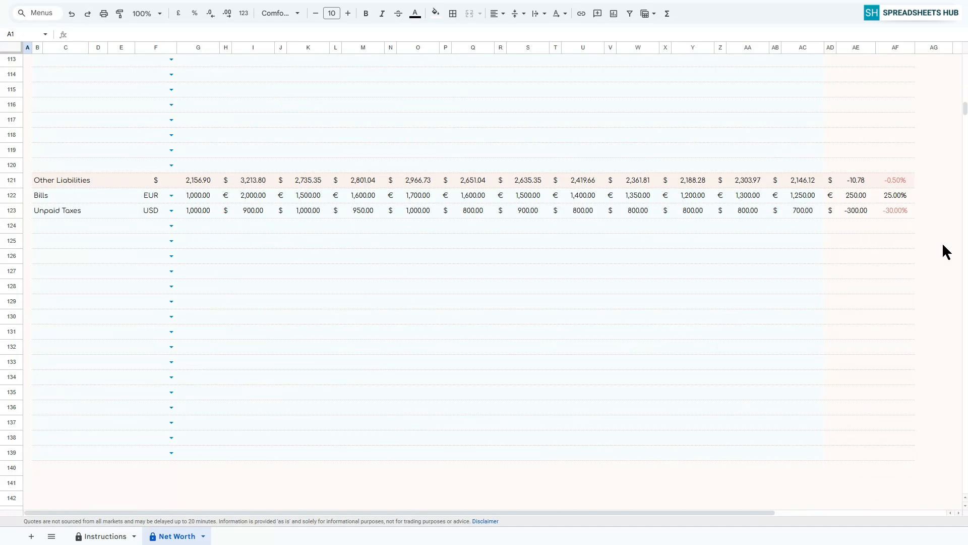
scroll(943, 242, up, 19)
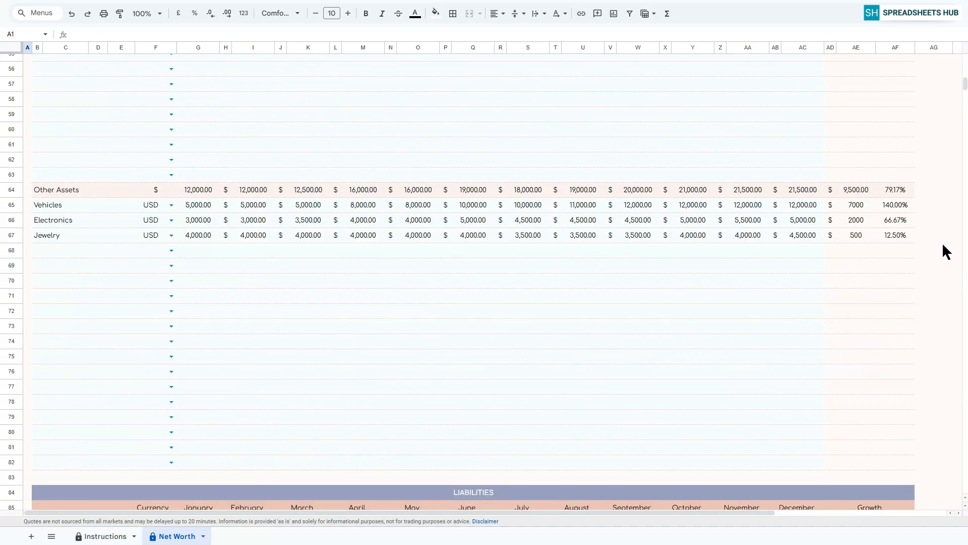
scroll(942, 242, up, 18)
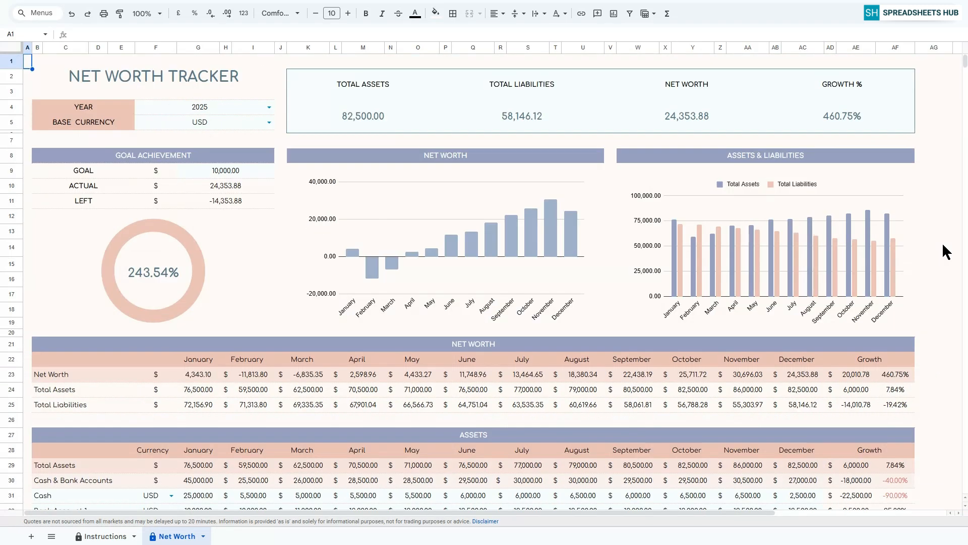